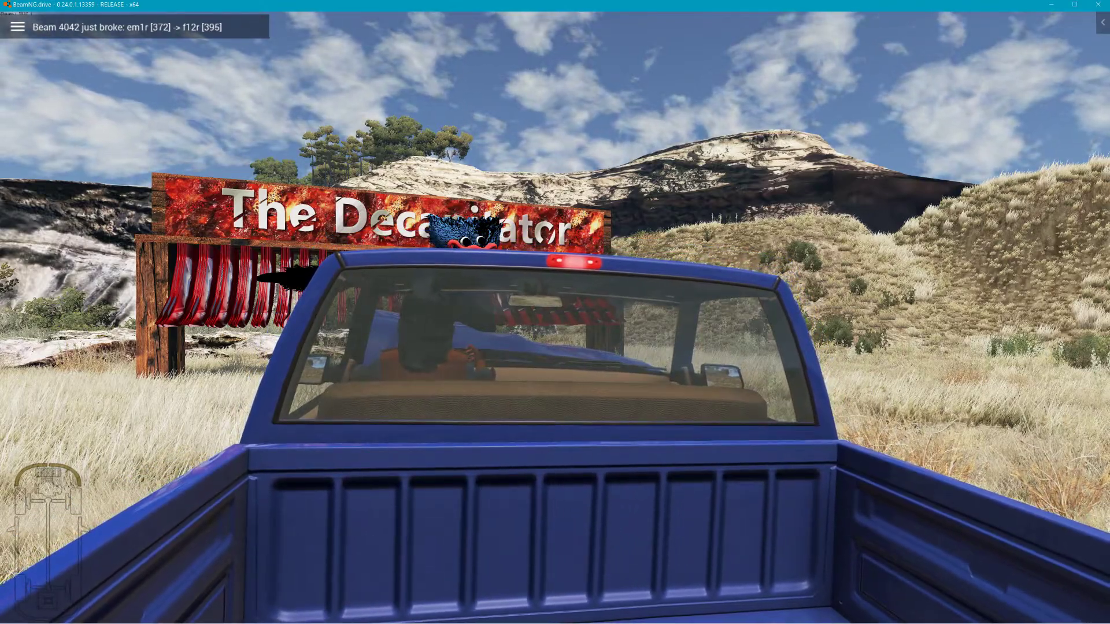
Switch to the free camera and fly out of the pickup's cab toward the blue furry character
key("c")
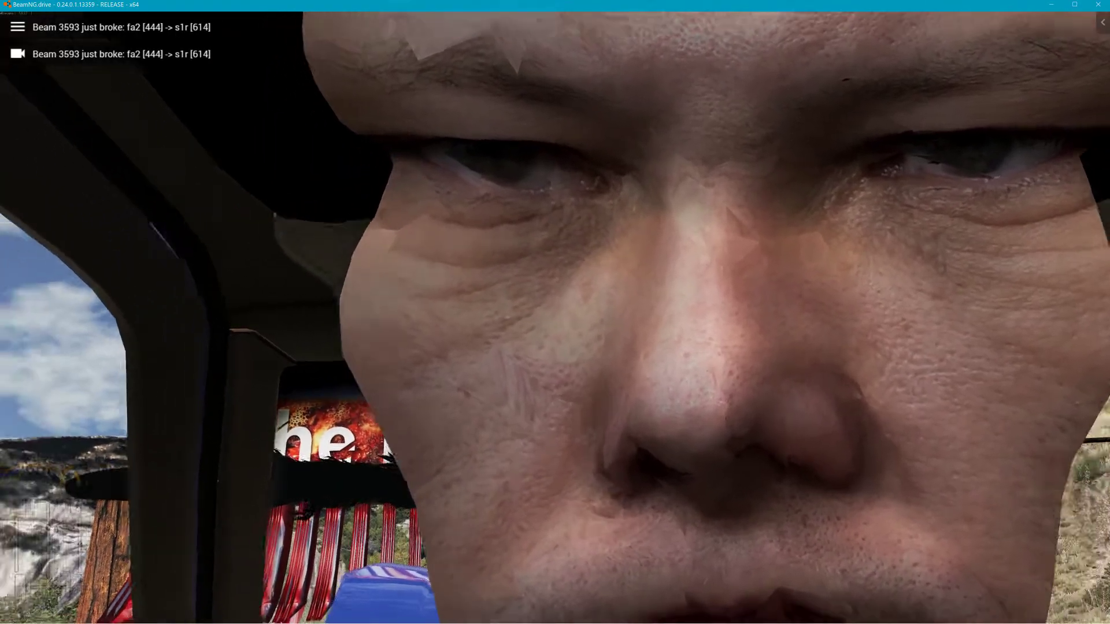
key("shift+c")
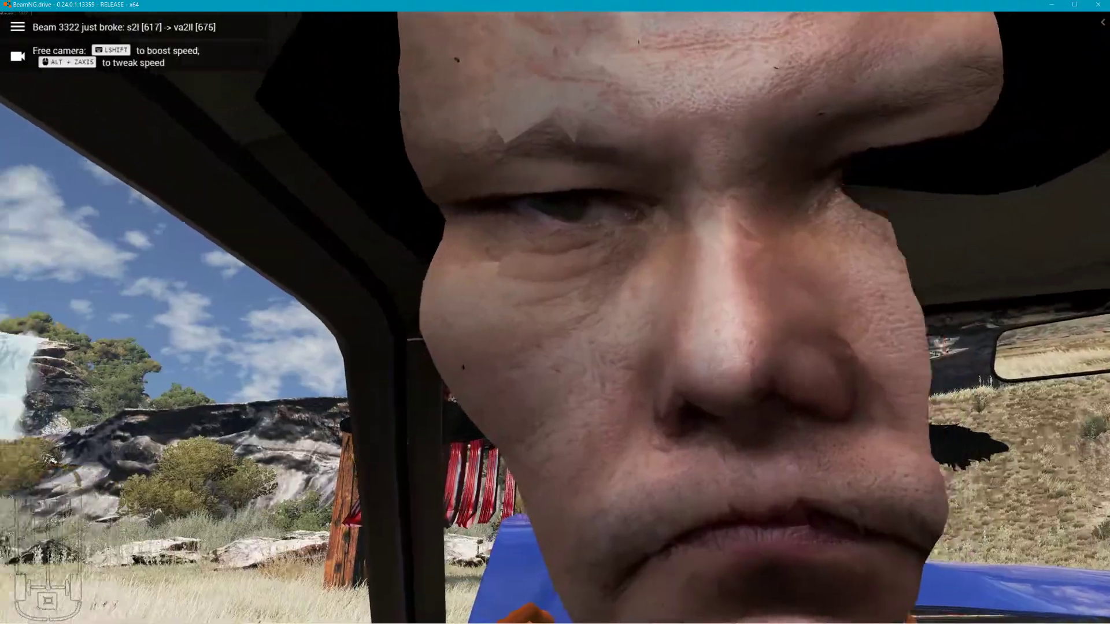
key("s")
key("w")
key("d")
key("s")
key("a")
key("w")
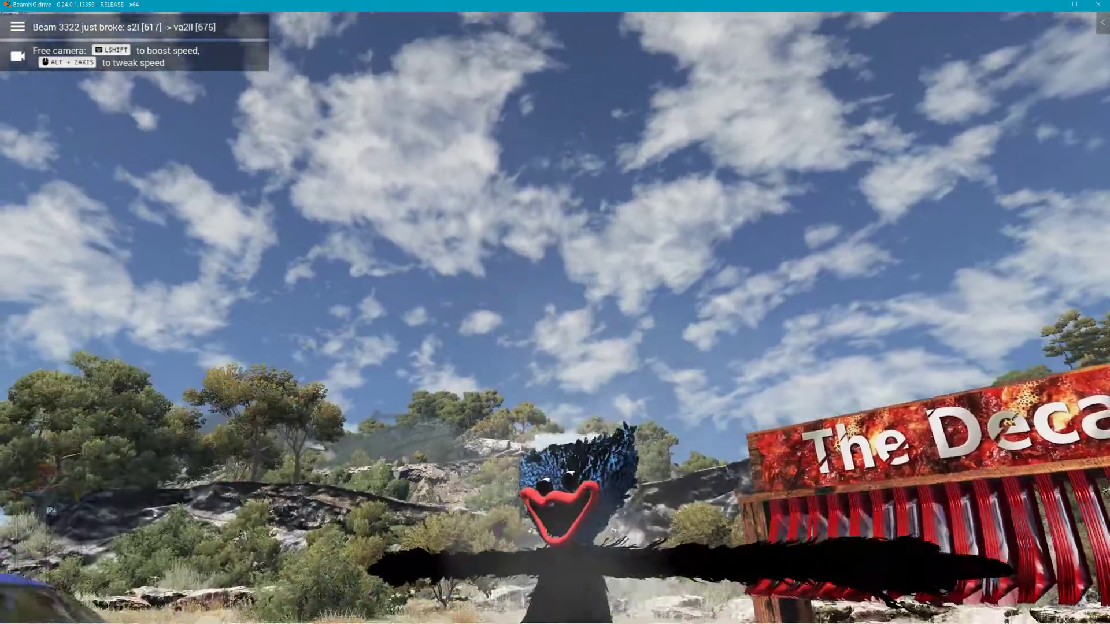
Frame the blue character beside The Decapitator sign with the free camera and reset the crashed pickup
key("s")
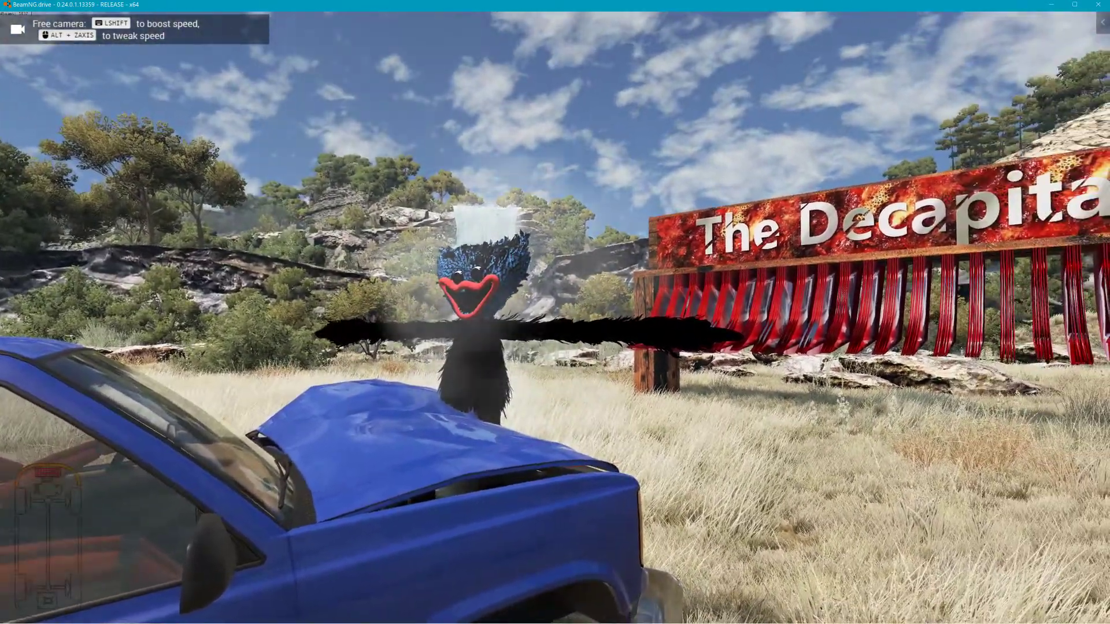
key("a")
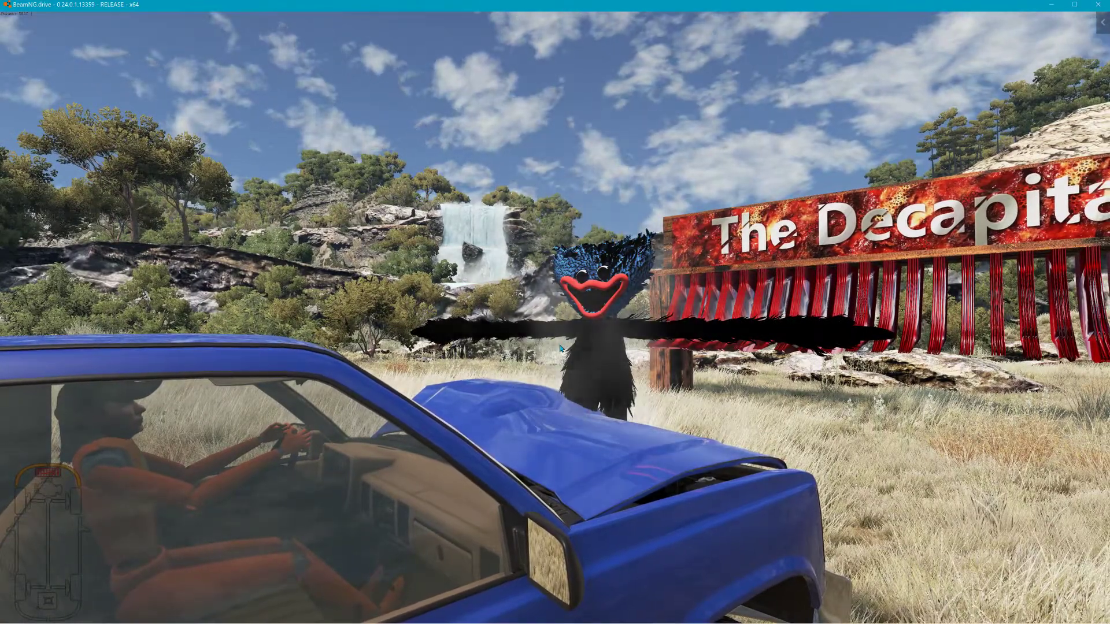
key("r")
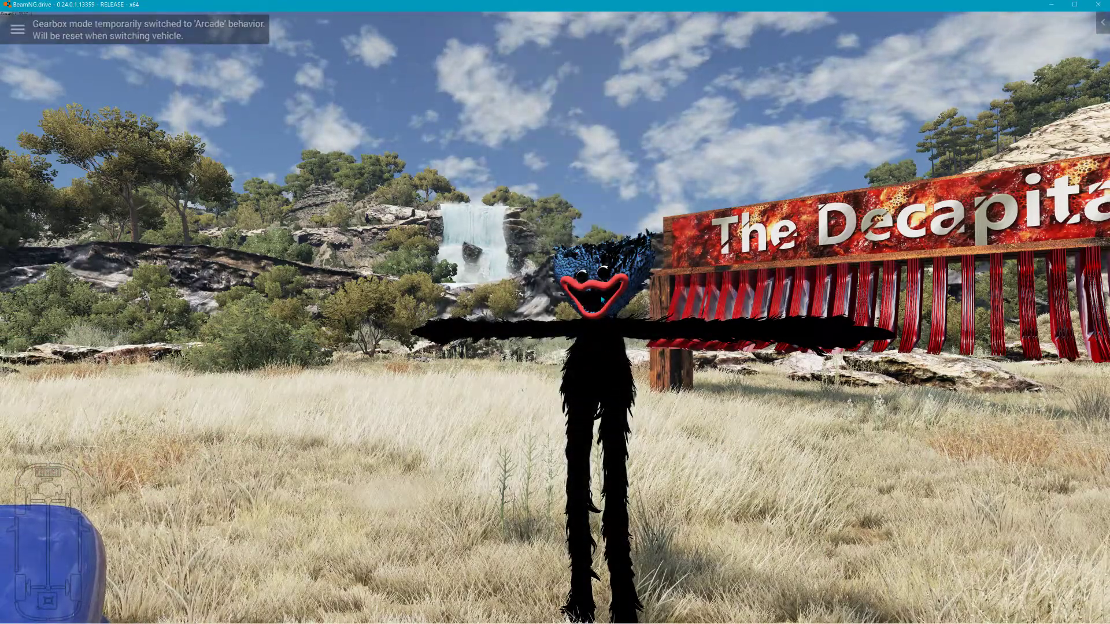
Switch to the browser, cancel its file selection and minimise its window
key("alt+Tab")
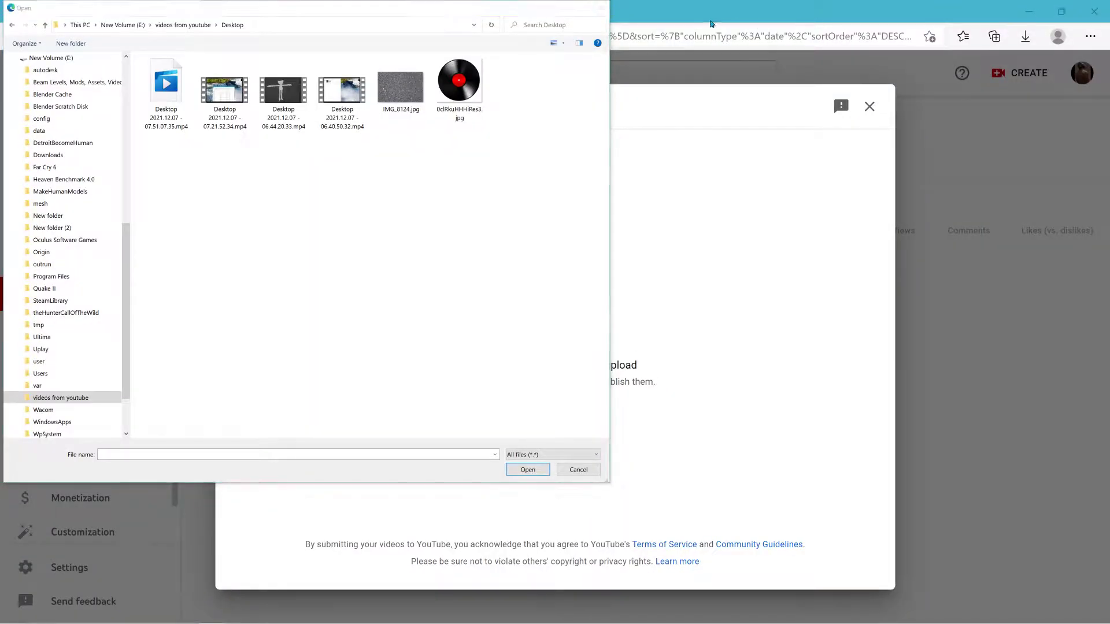
key("Escape")
left_click(1026, 11)
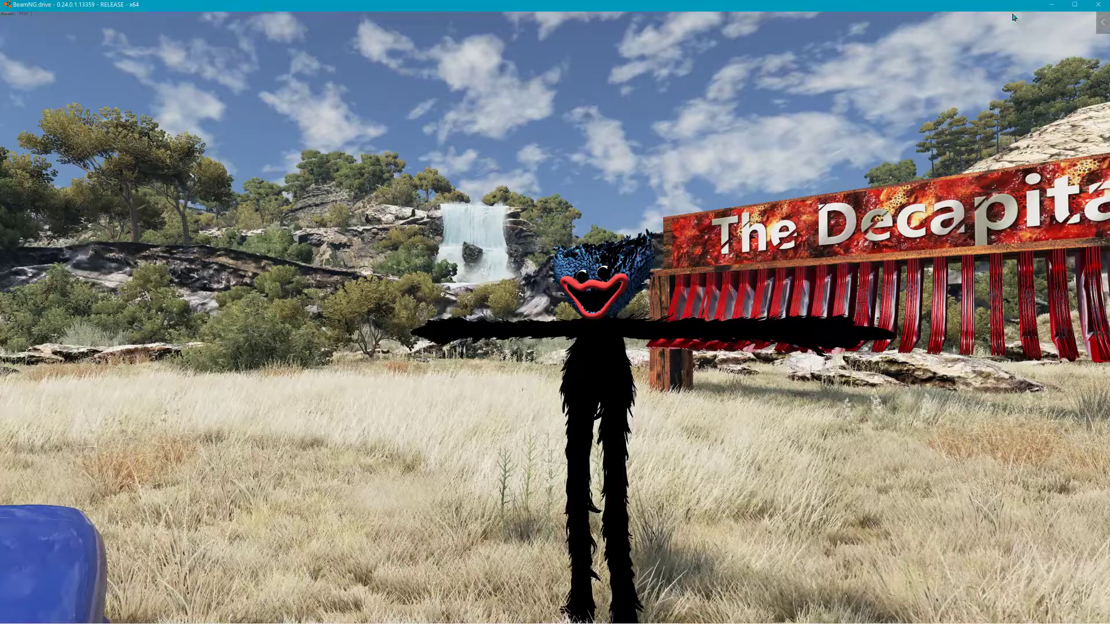
Switch to Blender and dismiss its splash screen to work in the default scene
left_click(1072, 4)
double_click(884, 14)
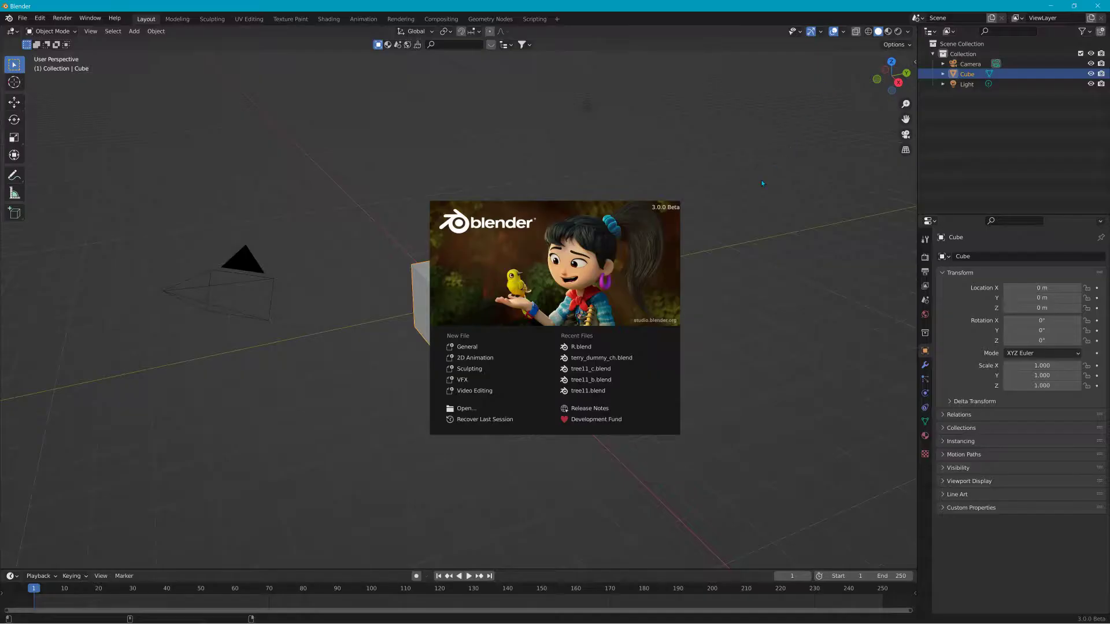
left_click(685, 189)
Import the COLLADA model test2_joined_with_LODS.dae from the test2 folder on the Desktop
left_click(22, 18)
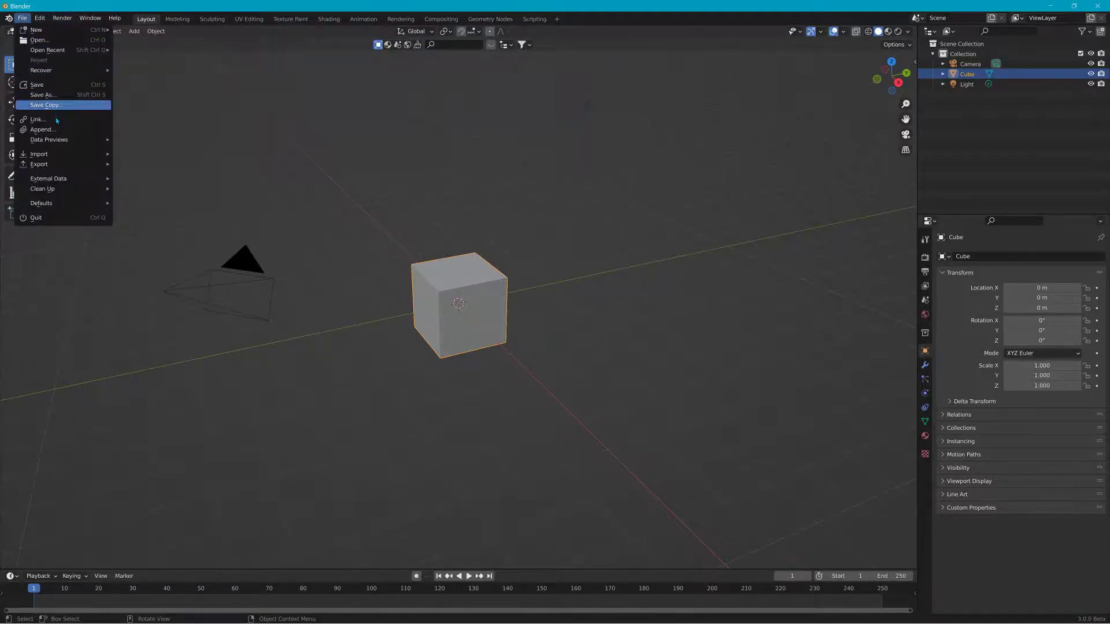
mouse_move(80, 158)
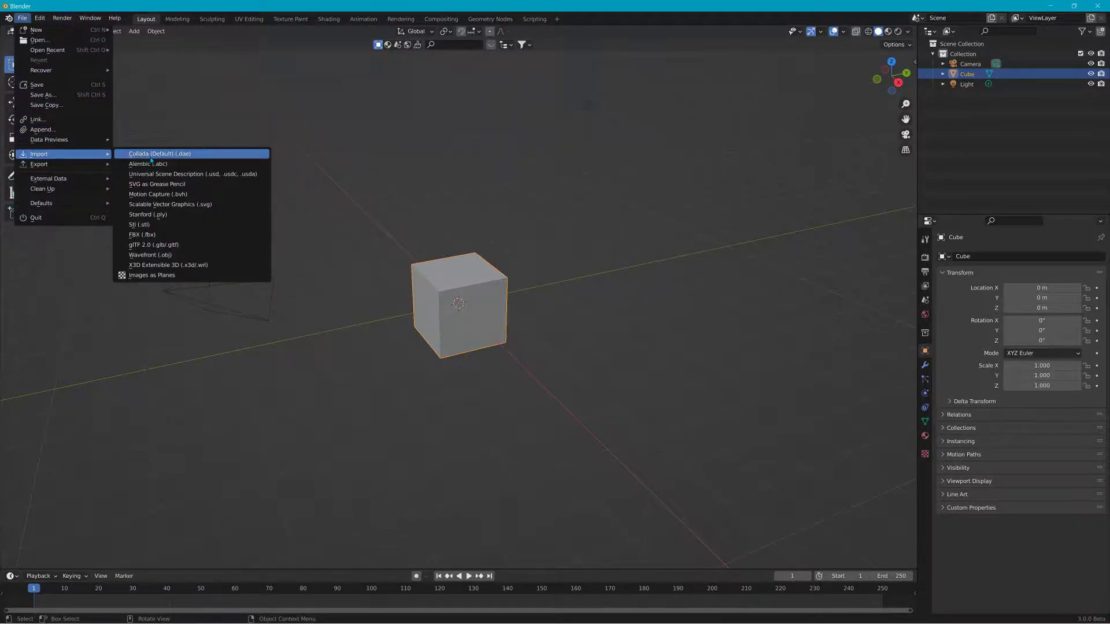
left_click(159, 156)
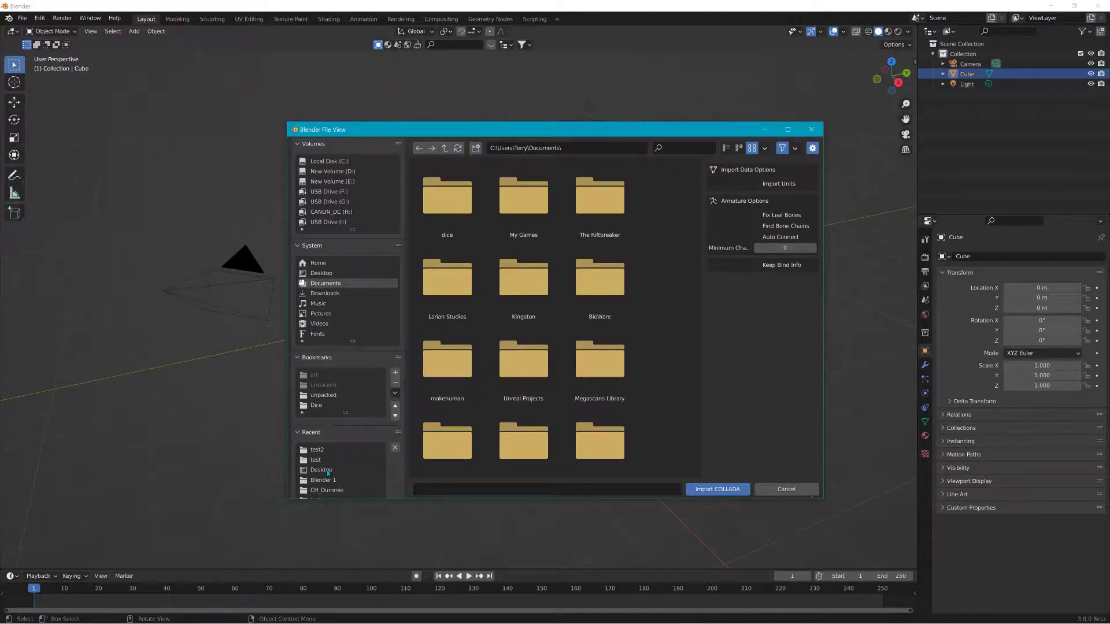
left_click(321, 272)
double_click(523, 196)
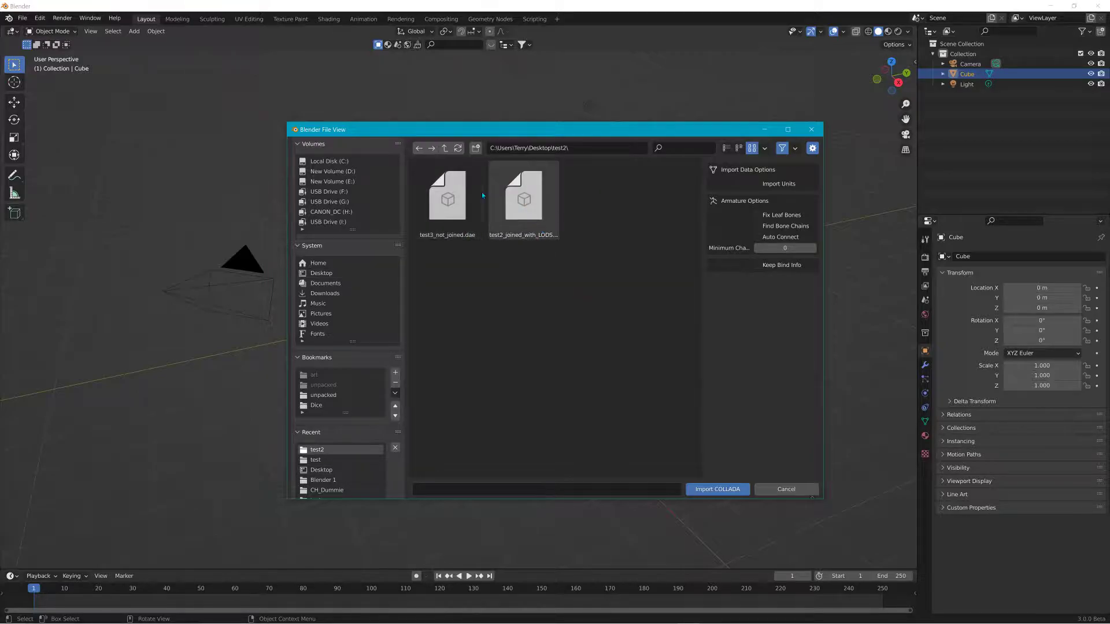
left_click(514, 226)
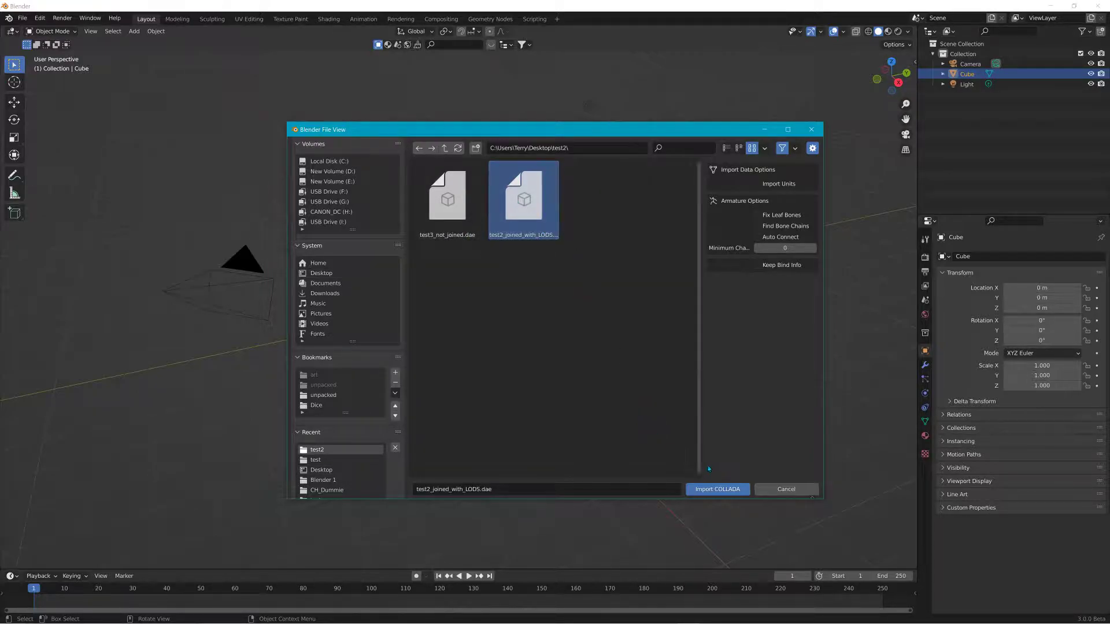
left_click(719, 490)
Delete the default cube, light and camera from the scene, keeping only the imported base00 hierarchy
left_click(504, 316)
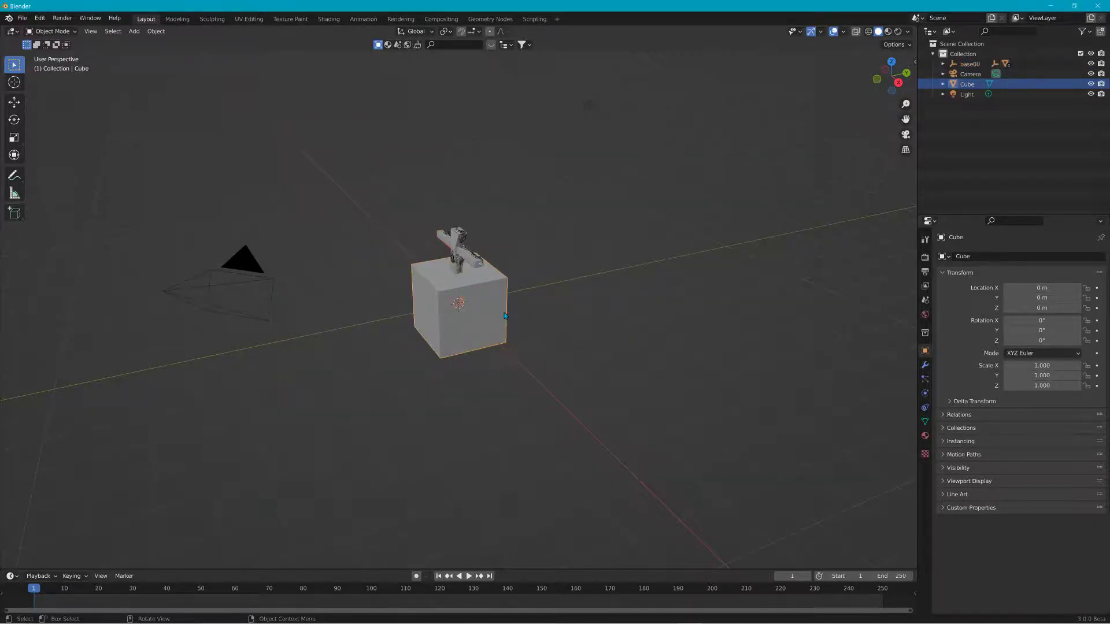
key("Delete")
scroll(308, 258, "up", 10)
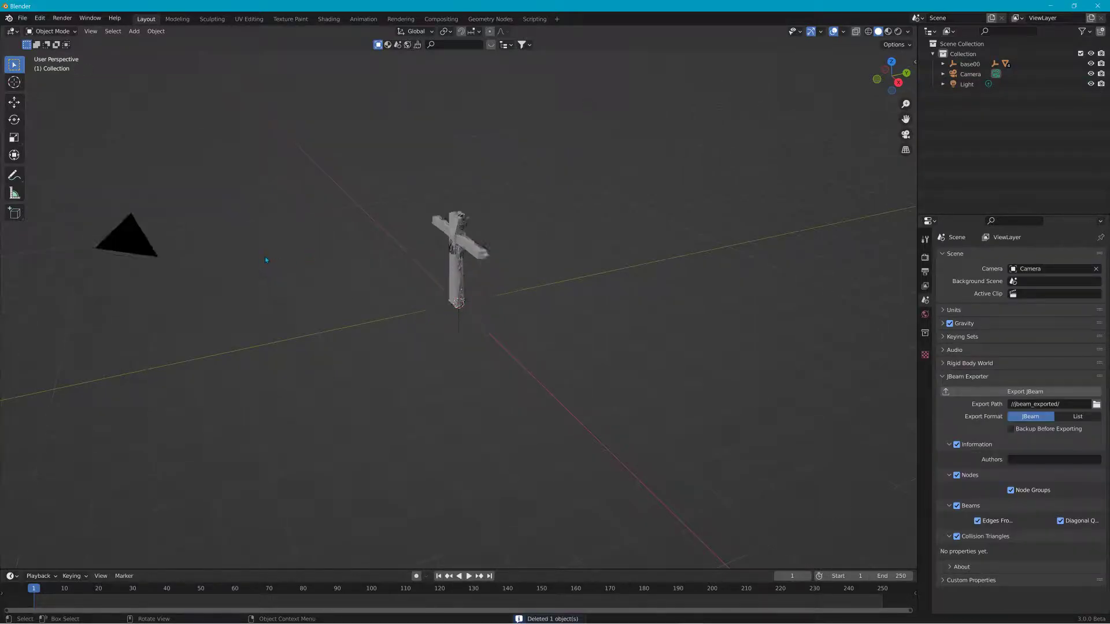
middle_click_drag(387, 402, 500, 388)
left_click(964, 84)
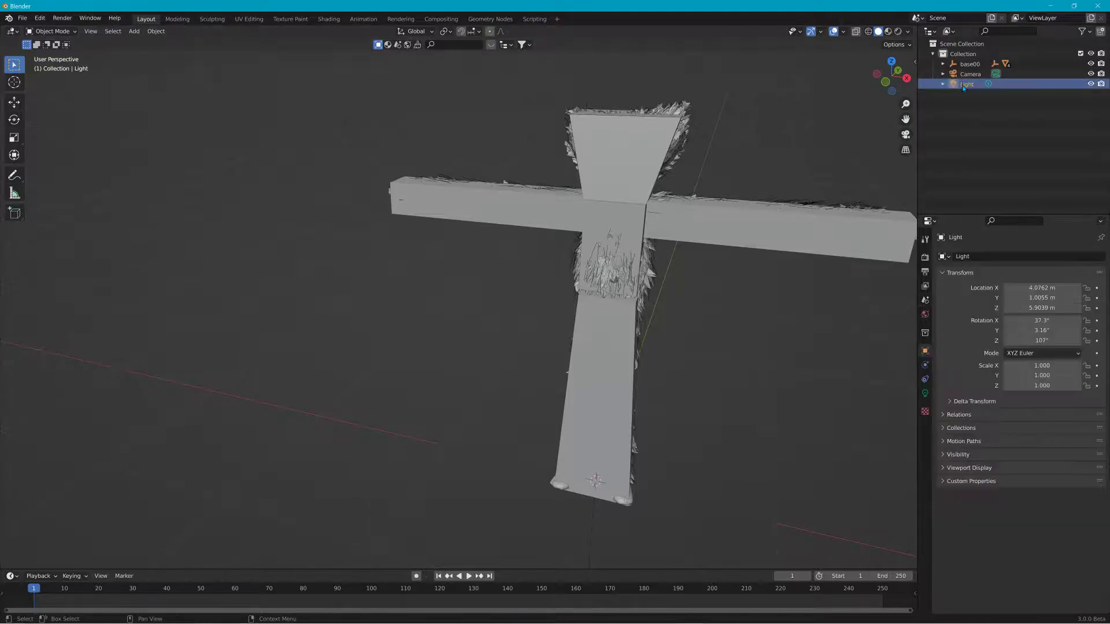
key("Delete")
left_click(969, 75)
key("Delete")
Expand base00 and start01 and hide Object_6_a75, Object_6_a150 and Object_6_a300 to examine the collision mesh alone
left_click(943, 64)
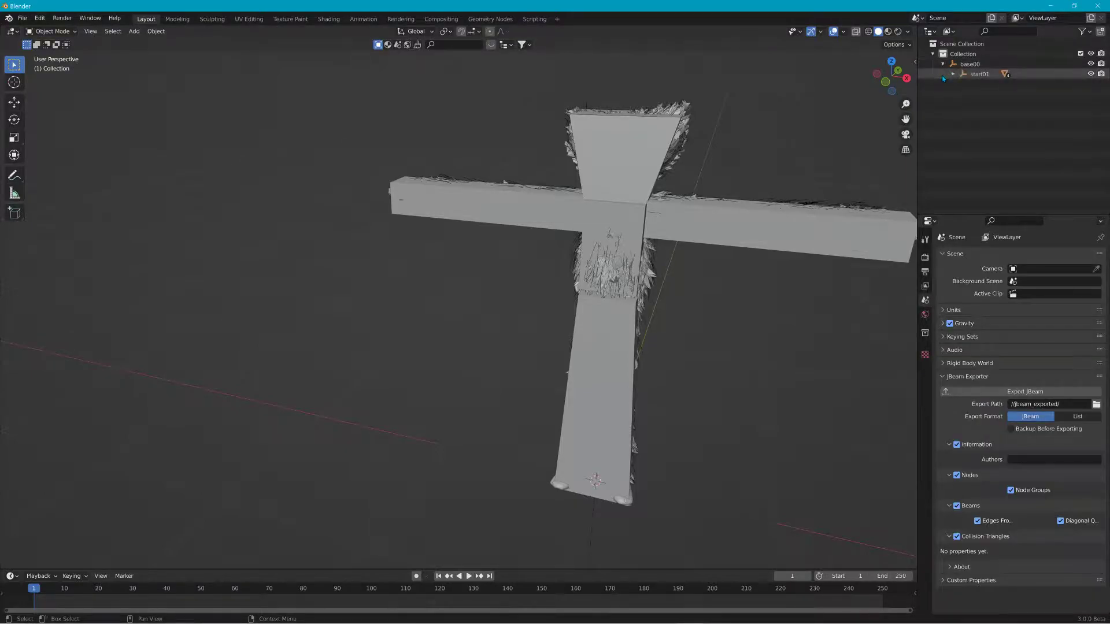
left_click(953, 74)
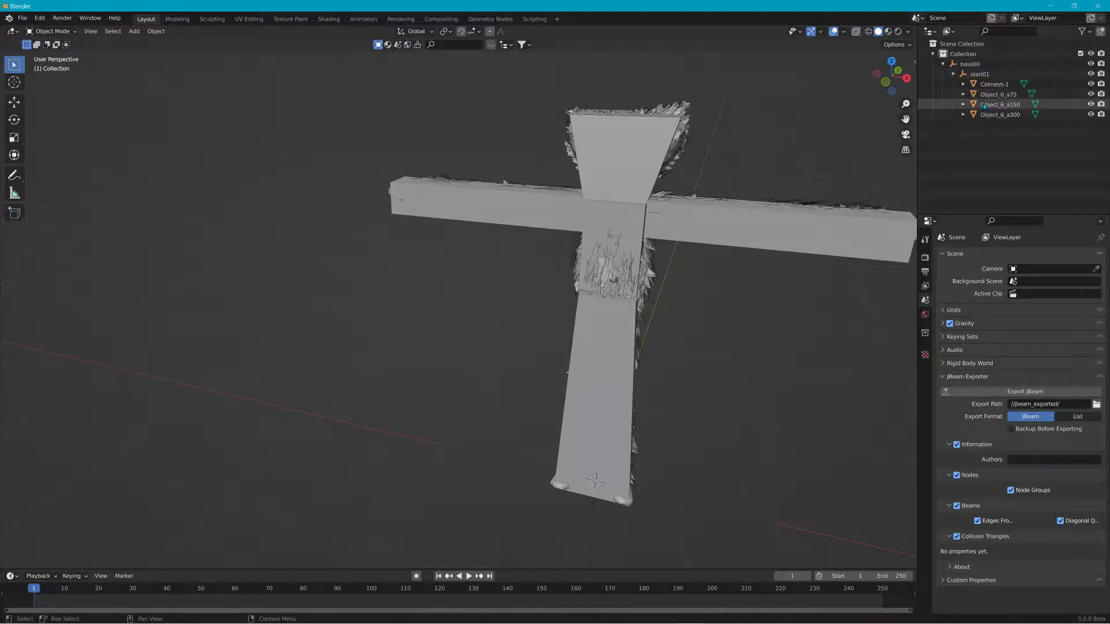
left_click(1091, 94)
left_click(1091, 105)
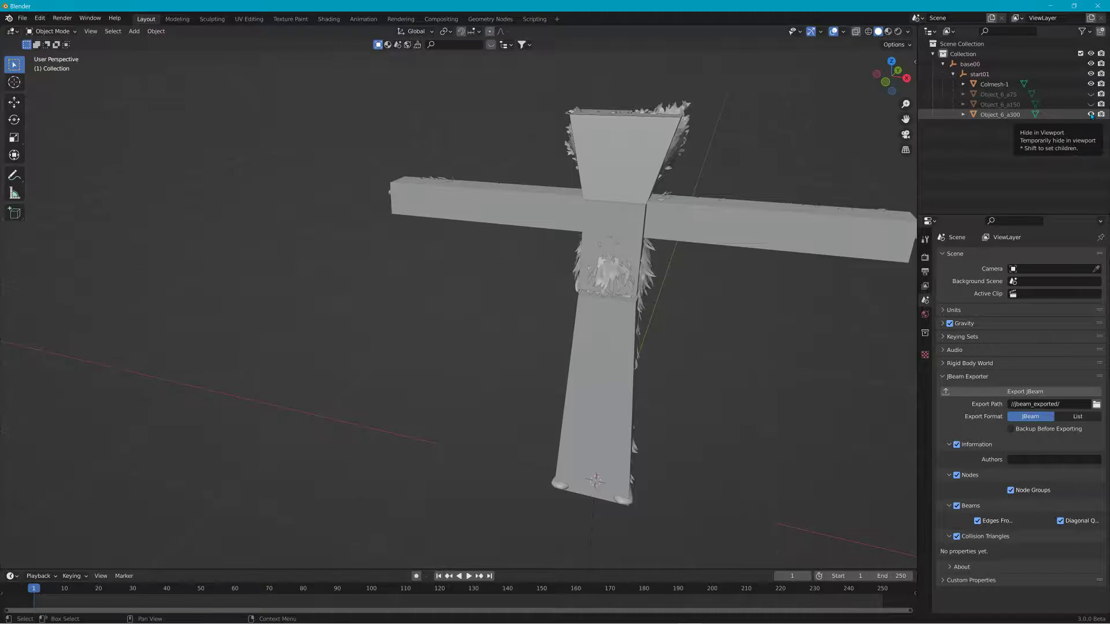
left_click(1091, 114)
middle_click_drag(749, 164, 688, 135)
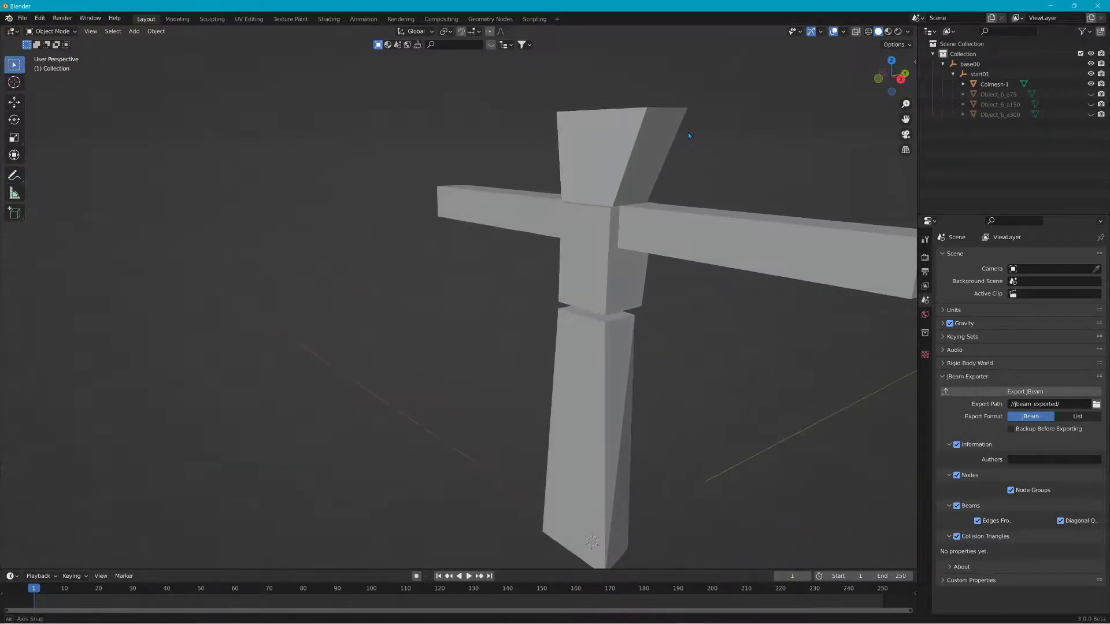
Switch to BeamNG.drive and use the world editor's GroundModel Debug window to examine the character's static collision mesh
key("alt+Tab")
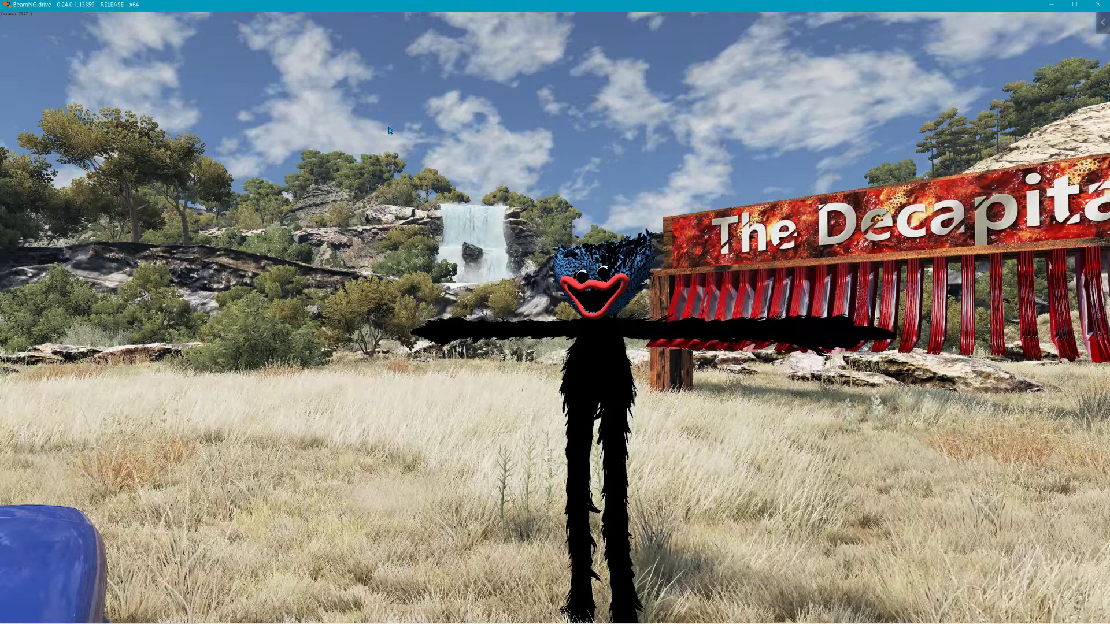
key("F11")
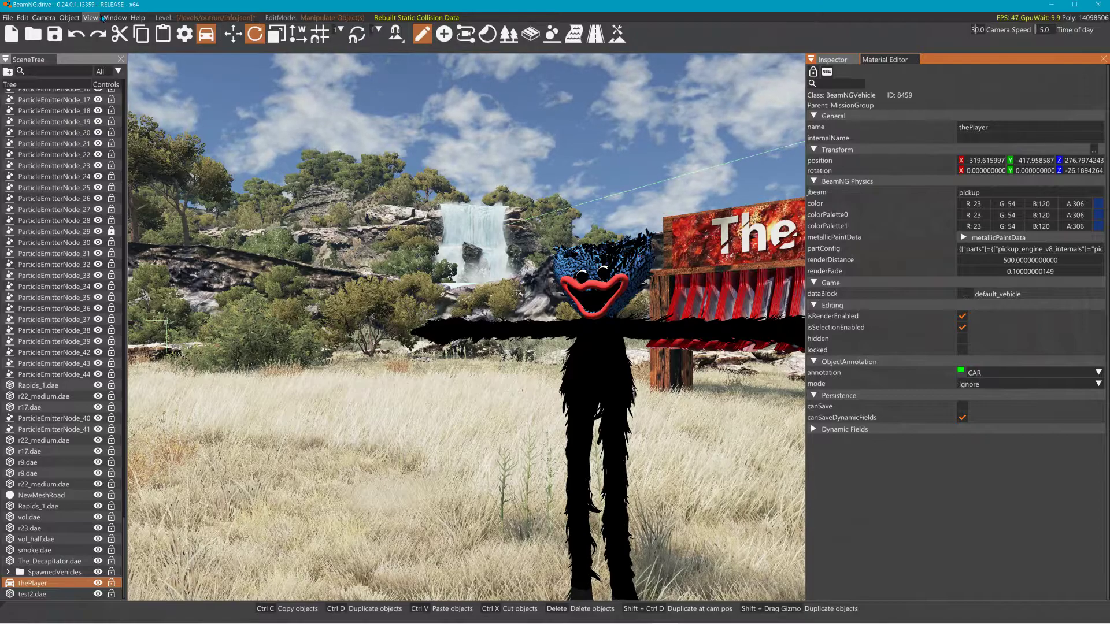
left_click(106, 18)
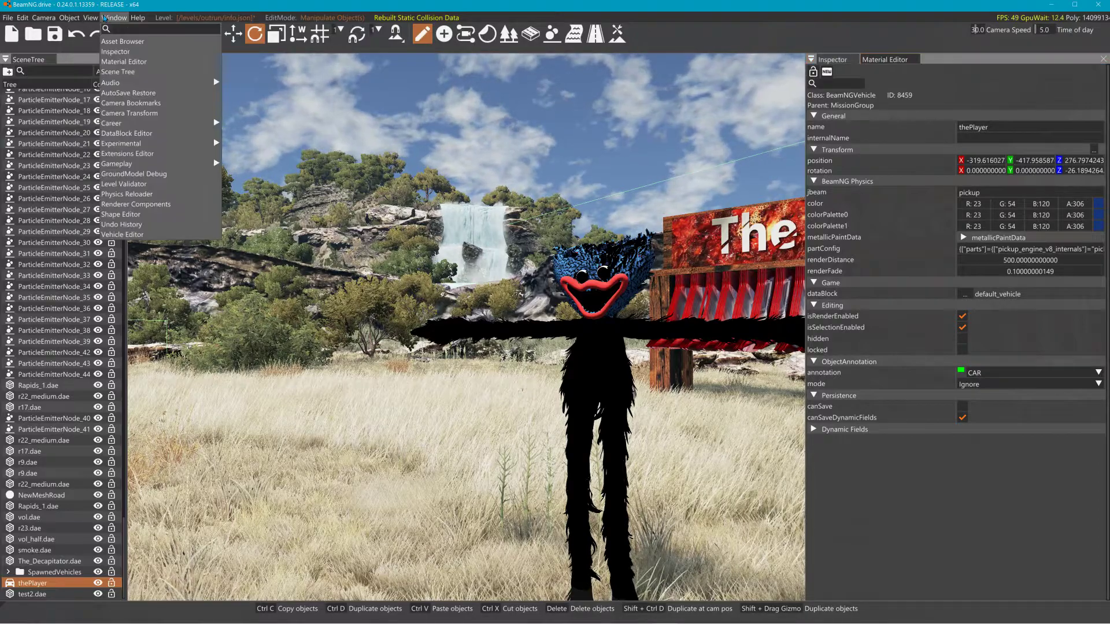
left_click(129, 174)
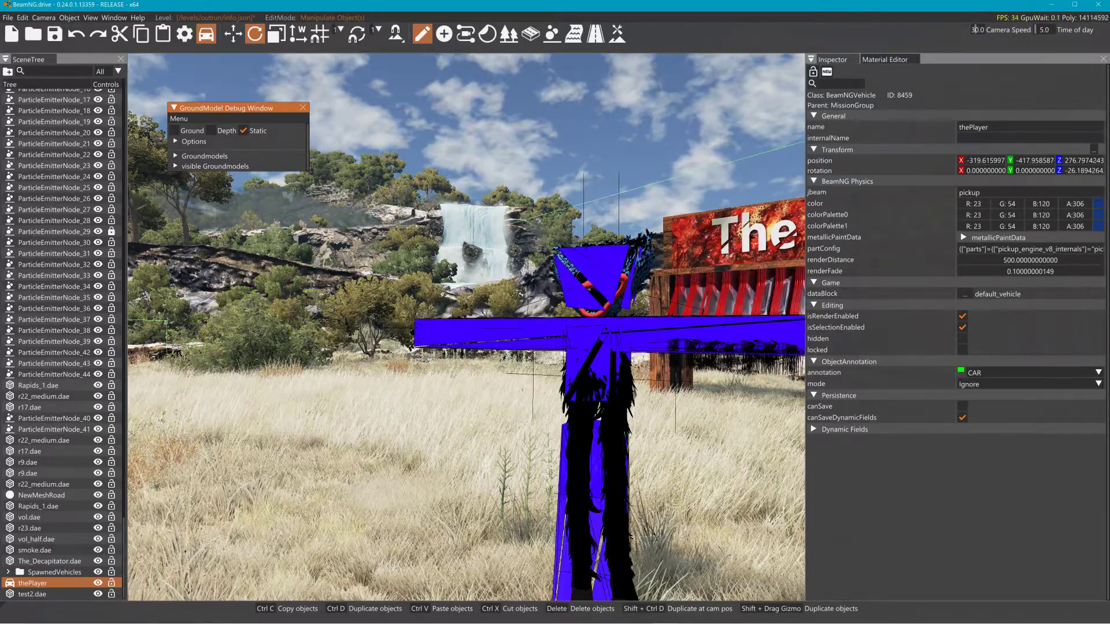
key("f")
right_click_drag(532, 224, 532, 196)
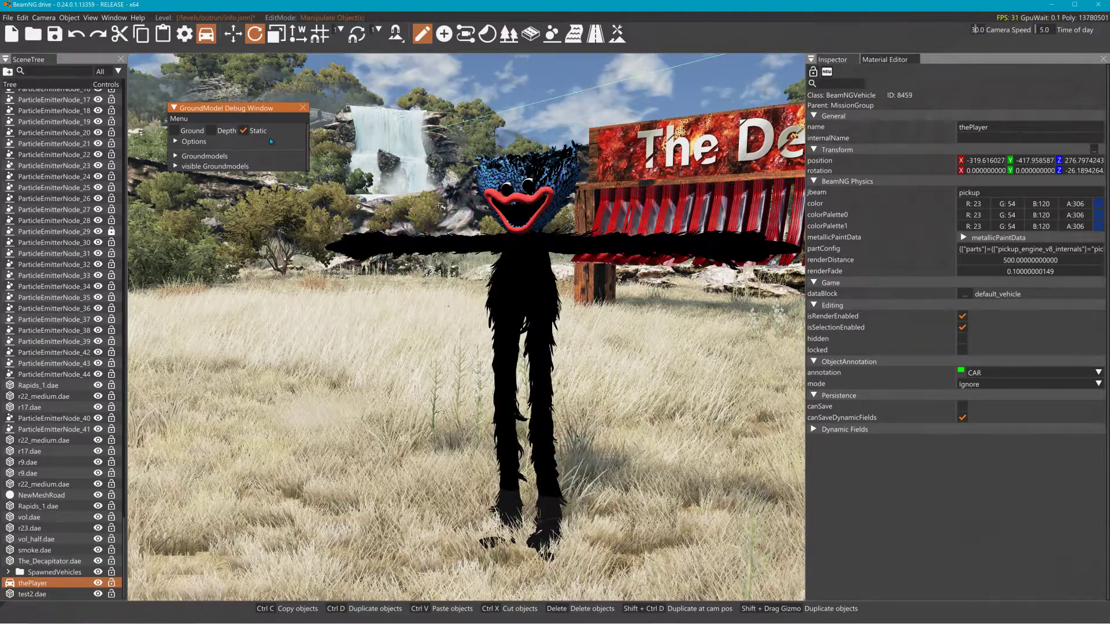
Switch back to Blender, view the Colmesh-1 collision mesh from the front and hide it
key("alt+Tab")
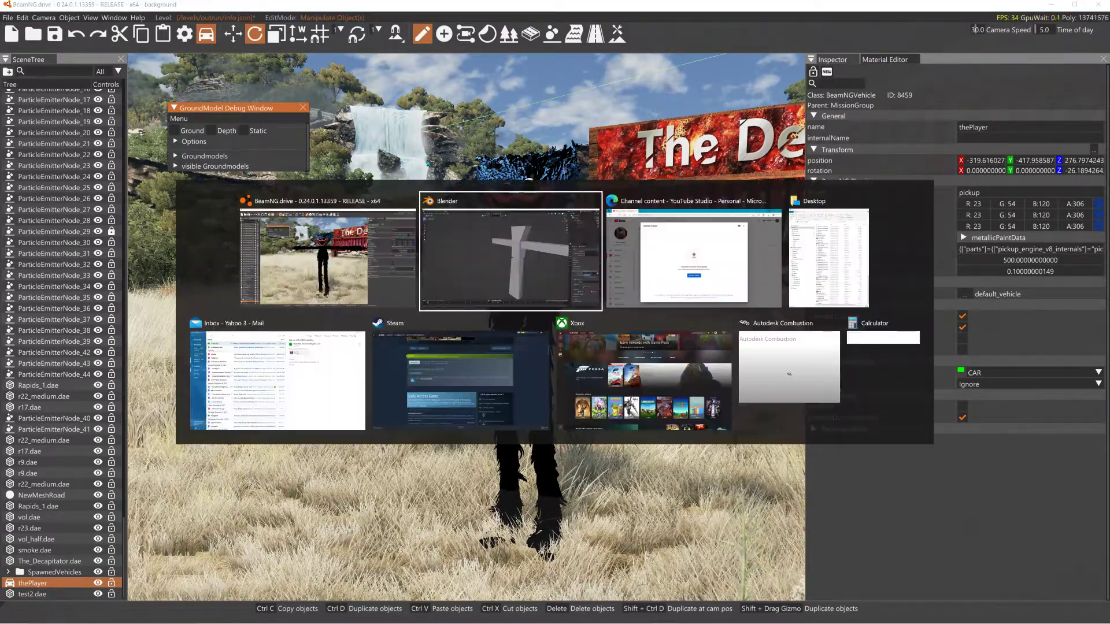
middle_click_drag(453, 307, 515, 302)
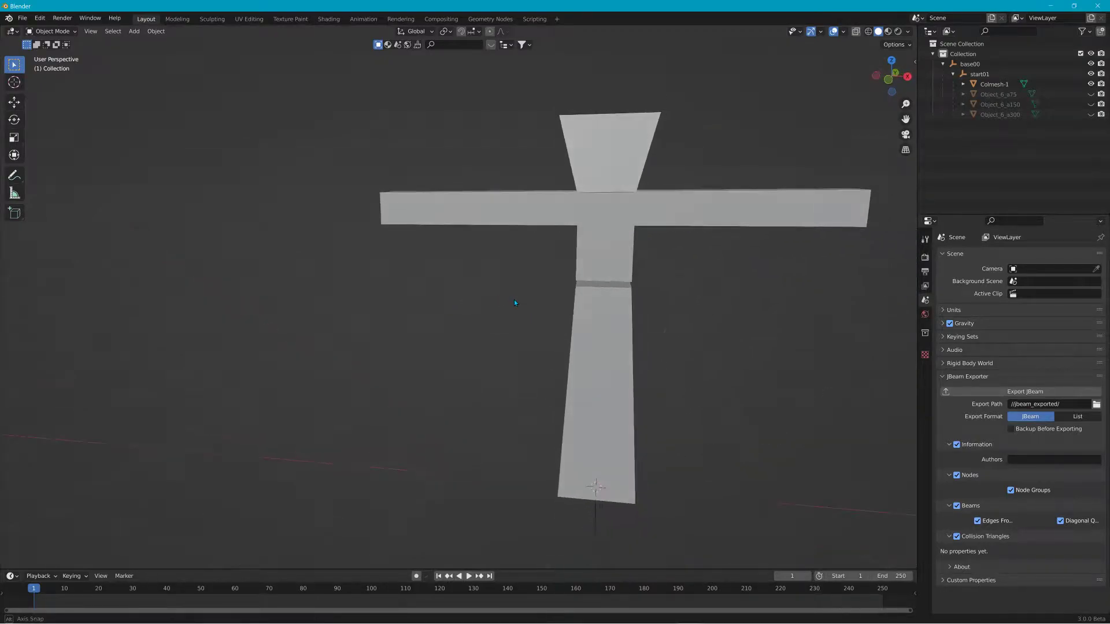
left_click(605, 157)
middle_click_drag(652, 156, 682, 159)
left_click(1090, 84)
Show and hide Object_6_a75 and Object_6_a150 one after the other to compare their levels of detail
left_click(1091, 95)
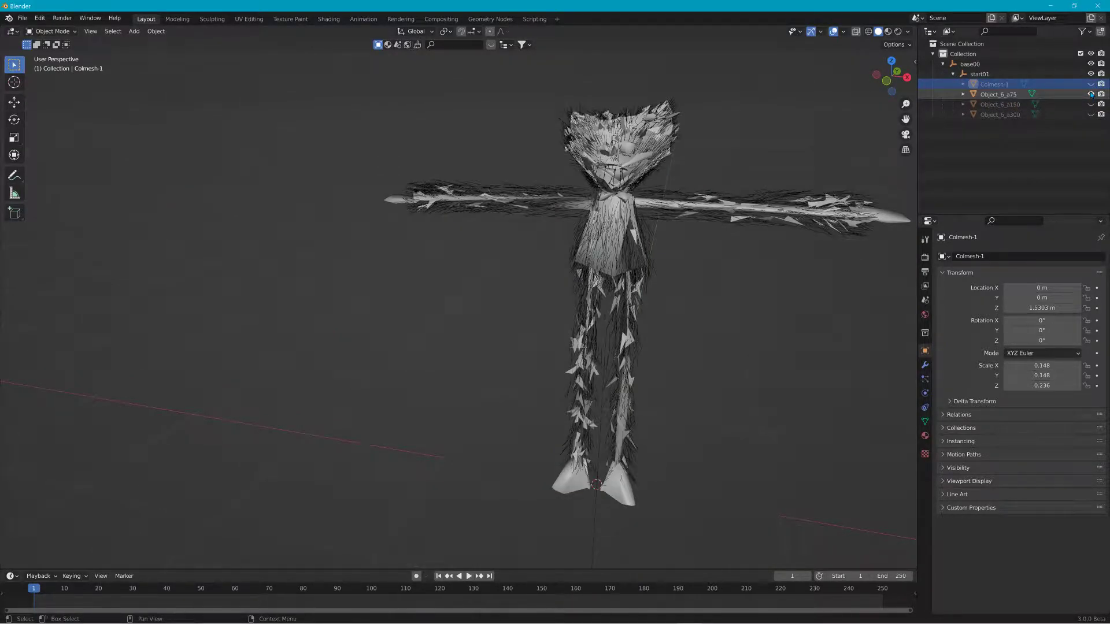
left_click(1090, 94)
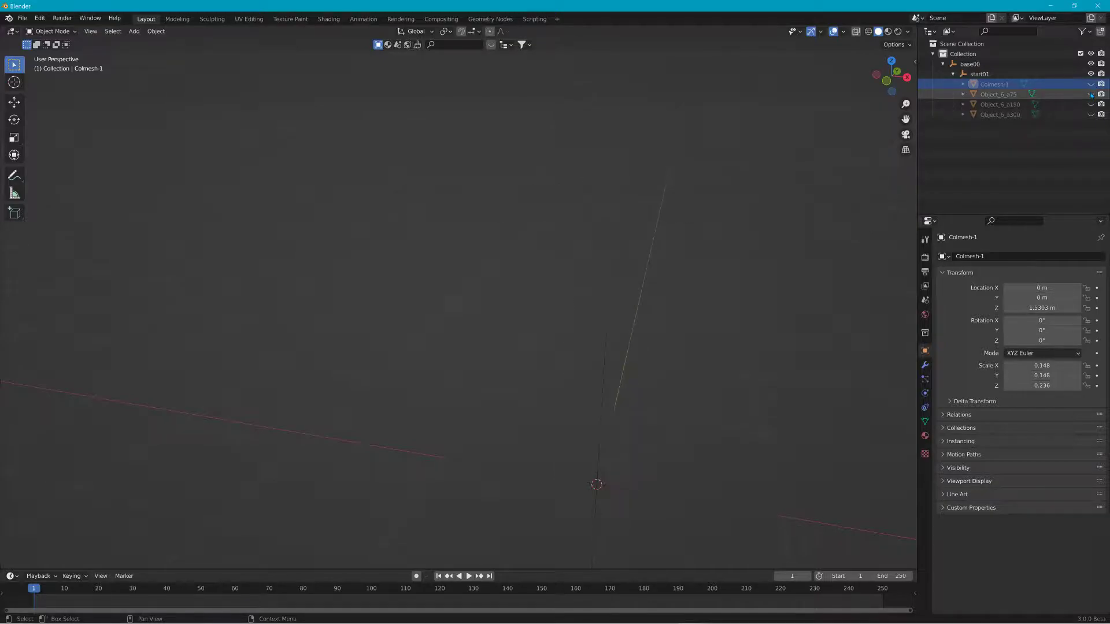
left_click(1091, 104)
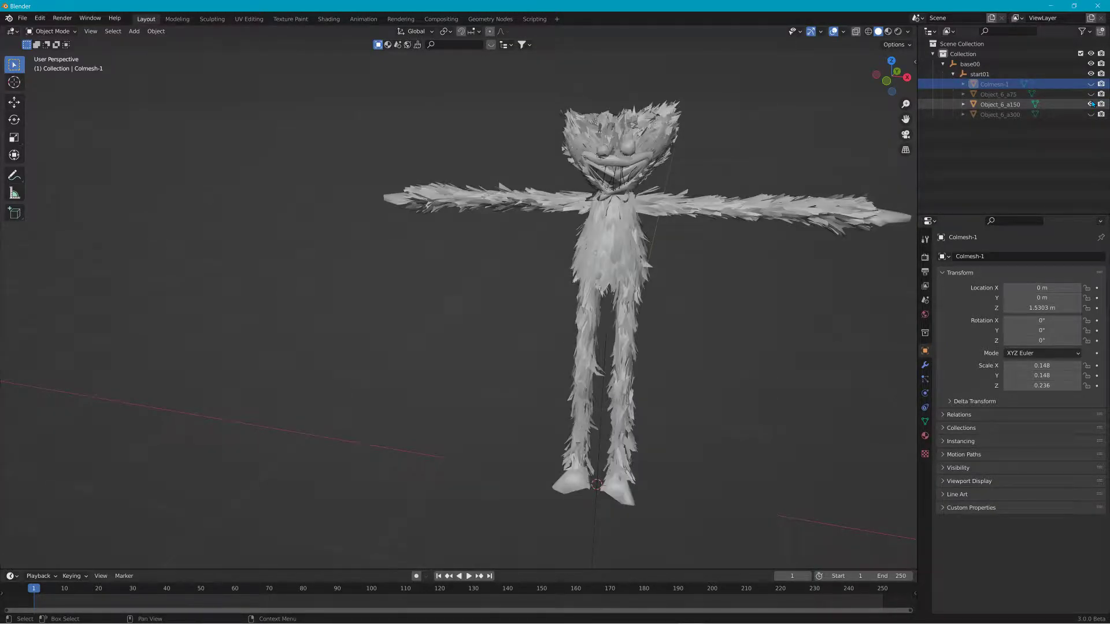
left_click(1091, 104)
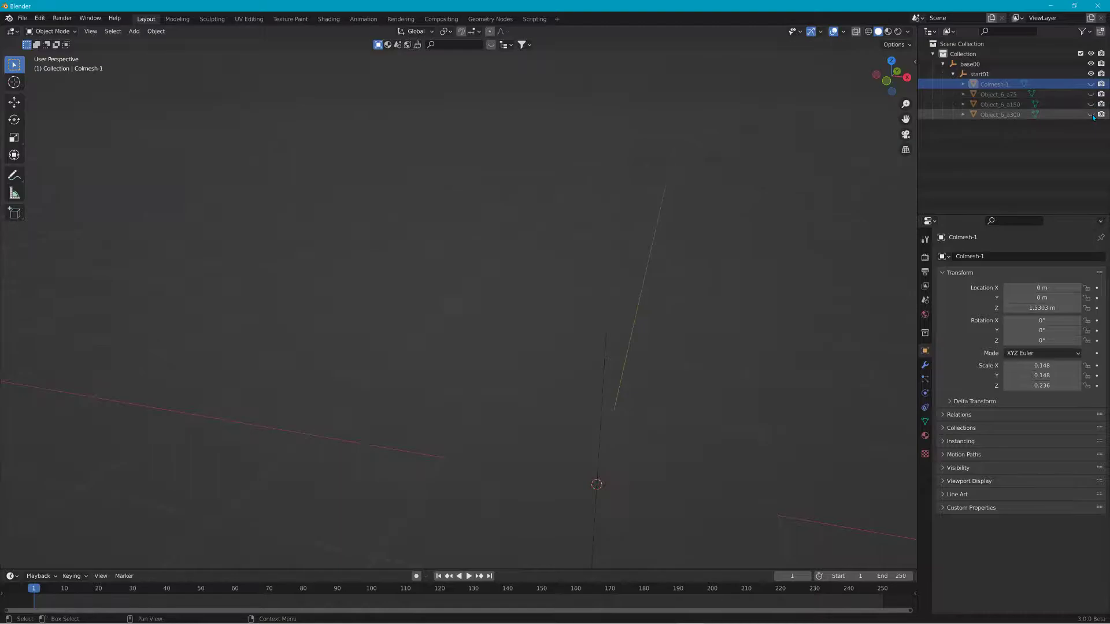
Show Object_6_a300, Object_6_a150 and Object_6_a75 together and view the character from far away and closer up
left_click(1091, 114)
left_click(1091, 104)
left_click(1091, 95)
scroll(777, 160, "down", 12)
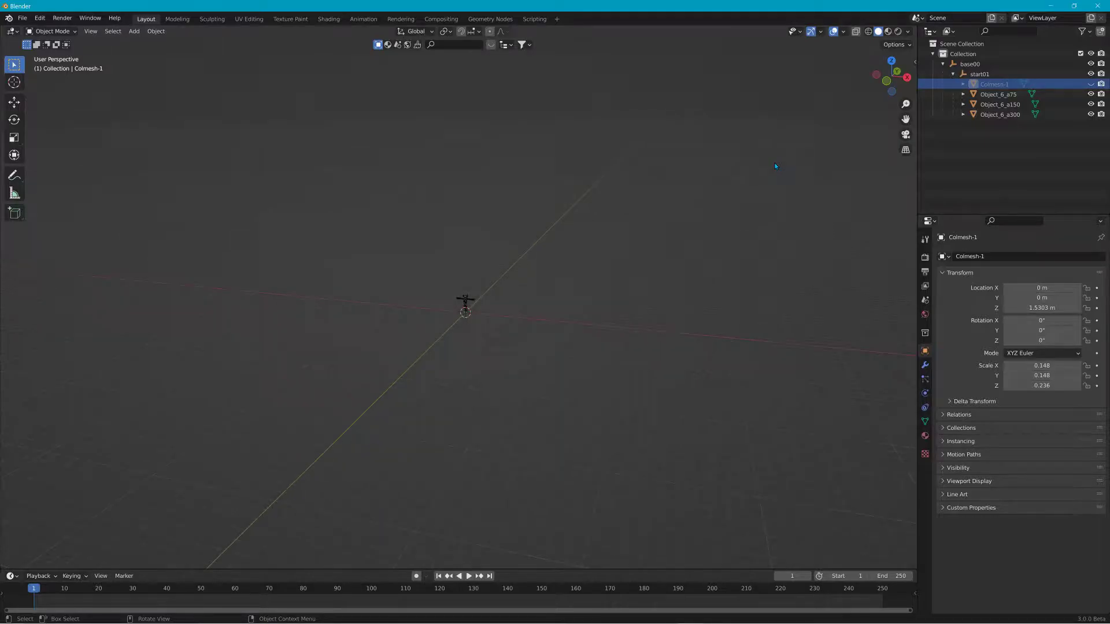
scroll(678, 210, "up", 4)
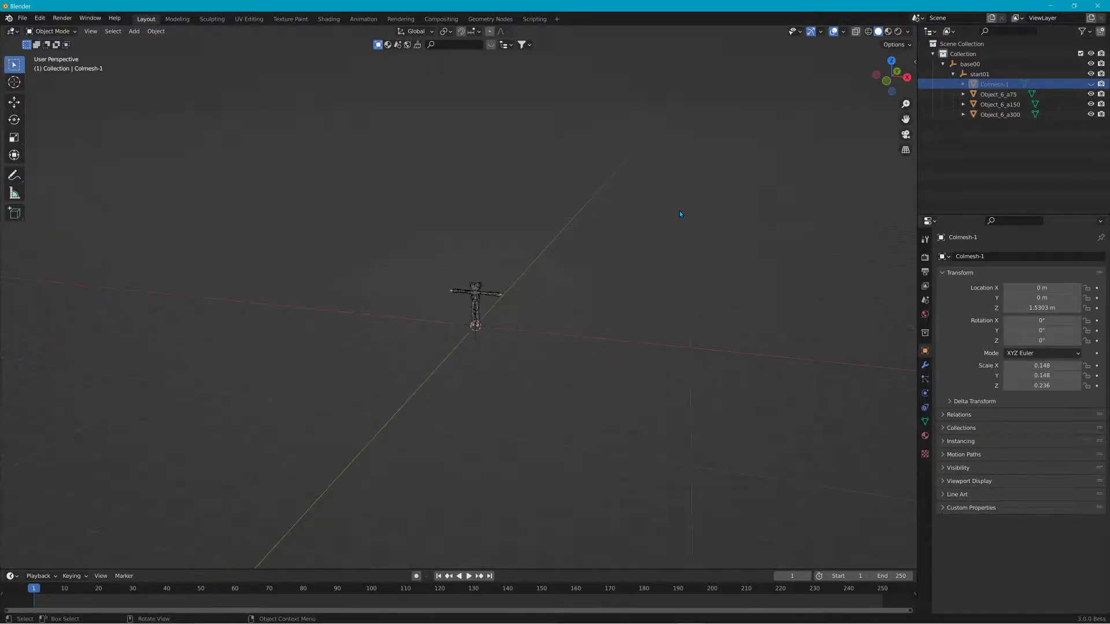
scroll(680, 215, "up", 5)
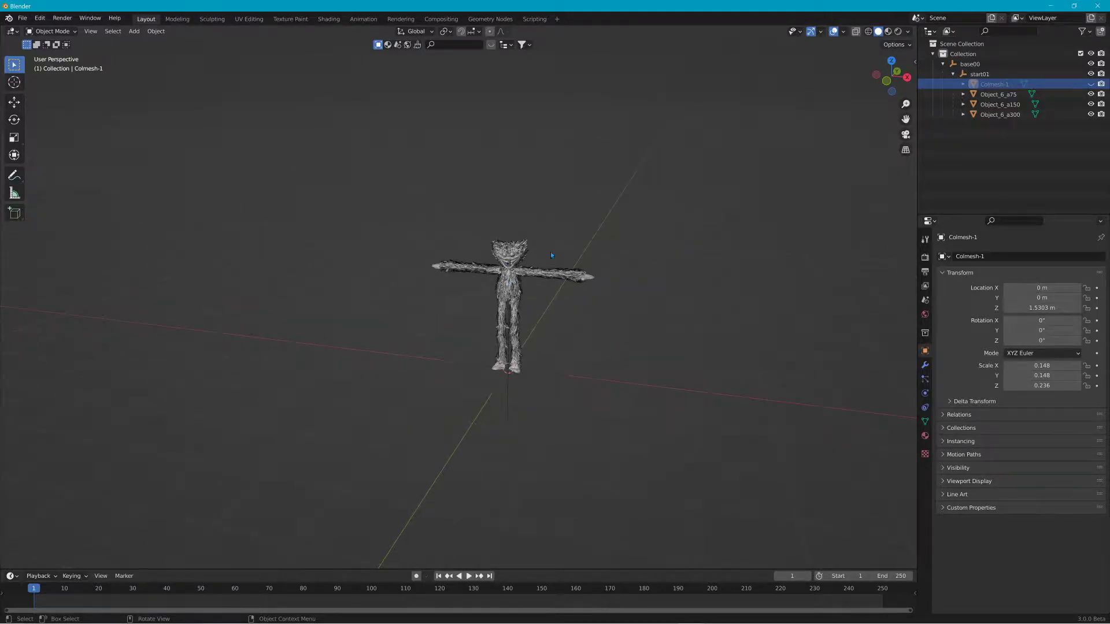
Switch to BeamNG.drive and view the character from far away and closer up to examine its levels of detail
key("alt+Tab")
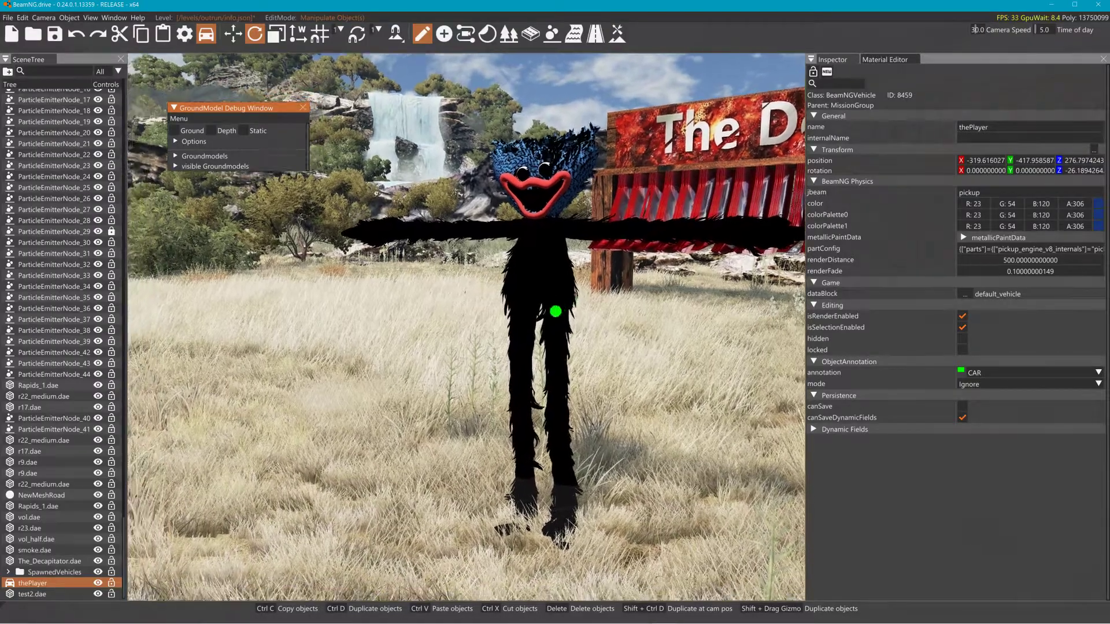
right_click_drag(598, 292, 590, 299)
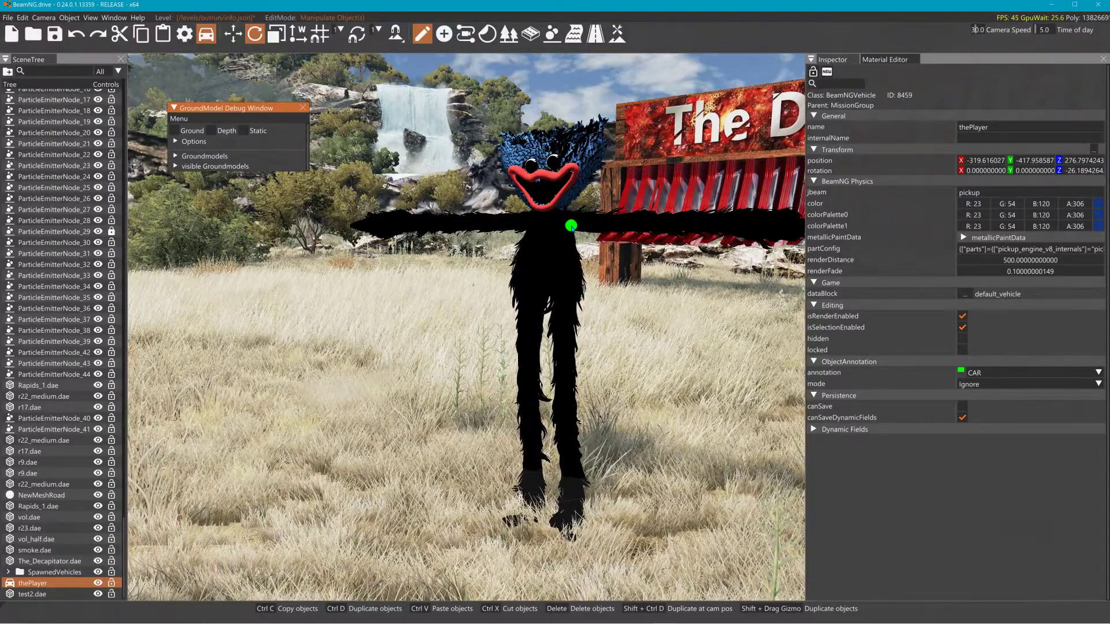
key("s")
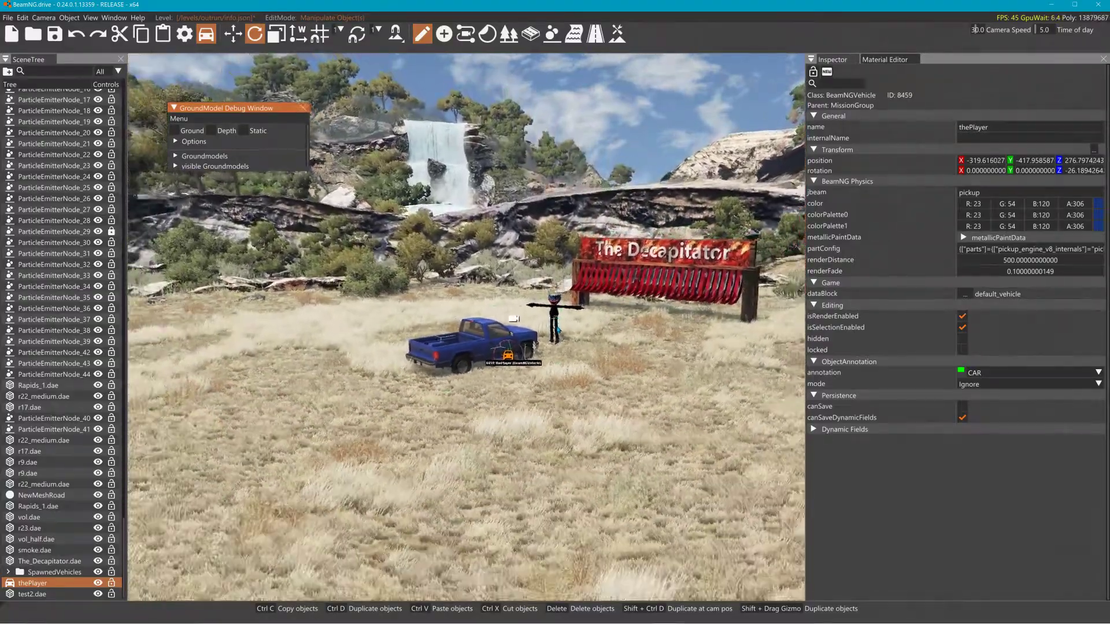
key("s")
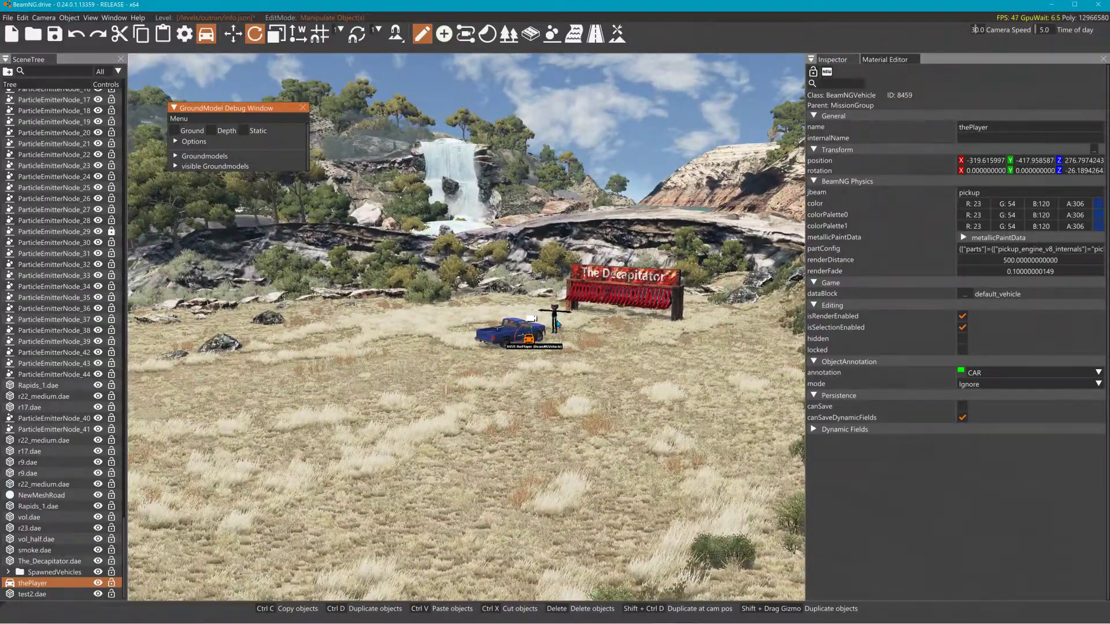
key("s")
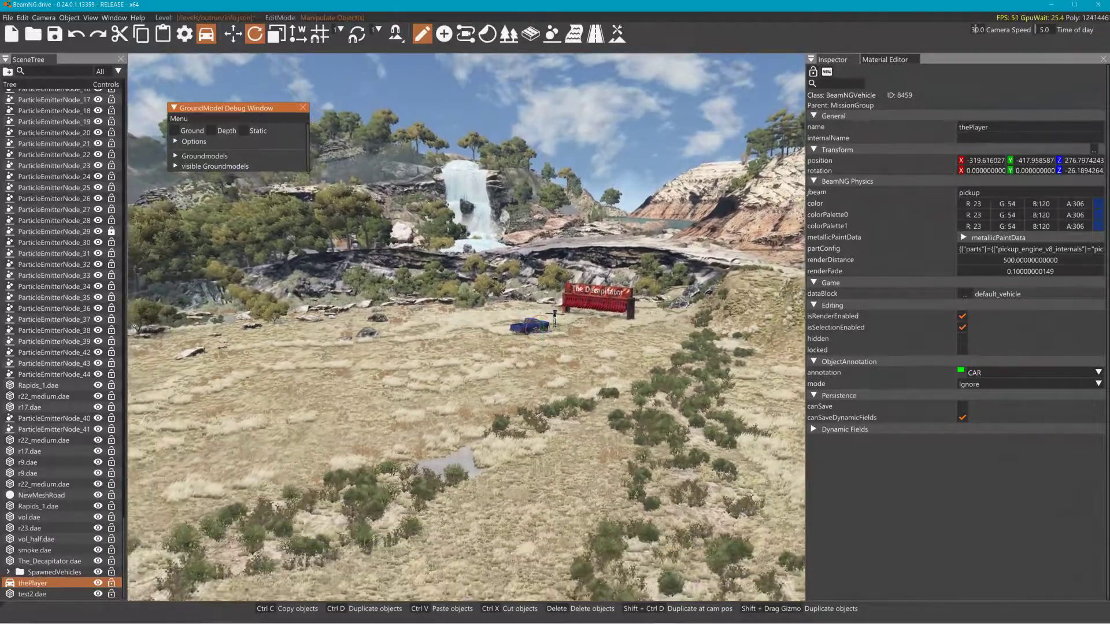
key("w")
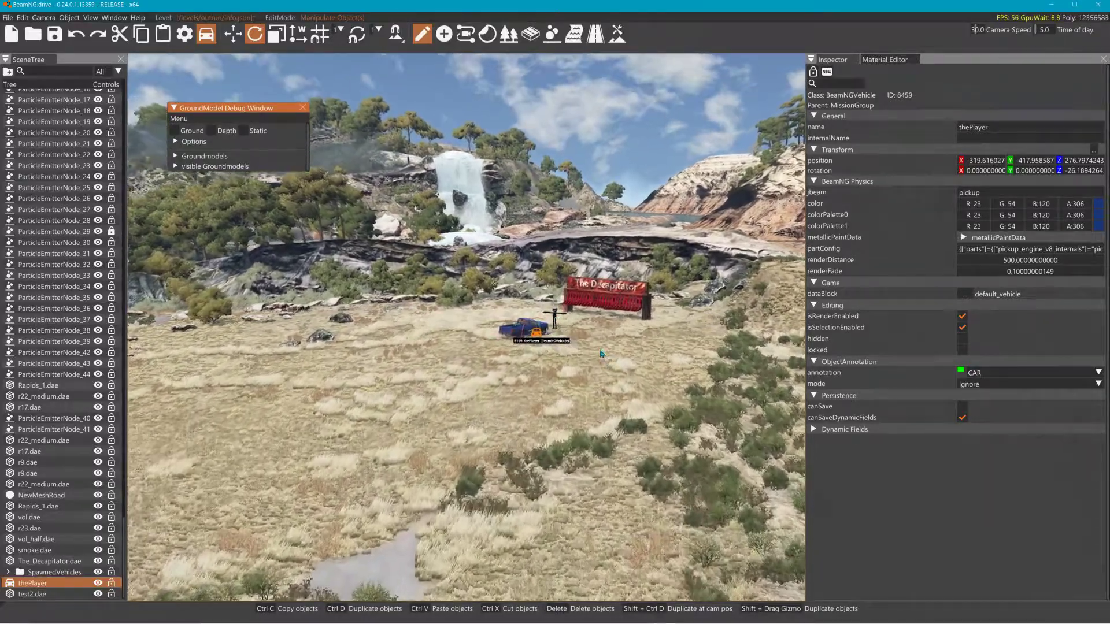
key("w")
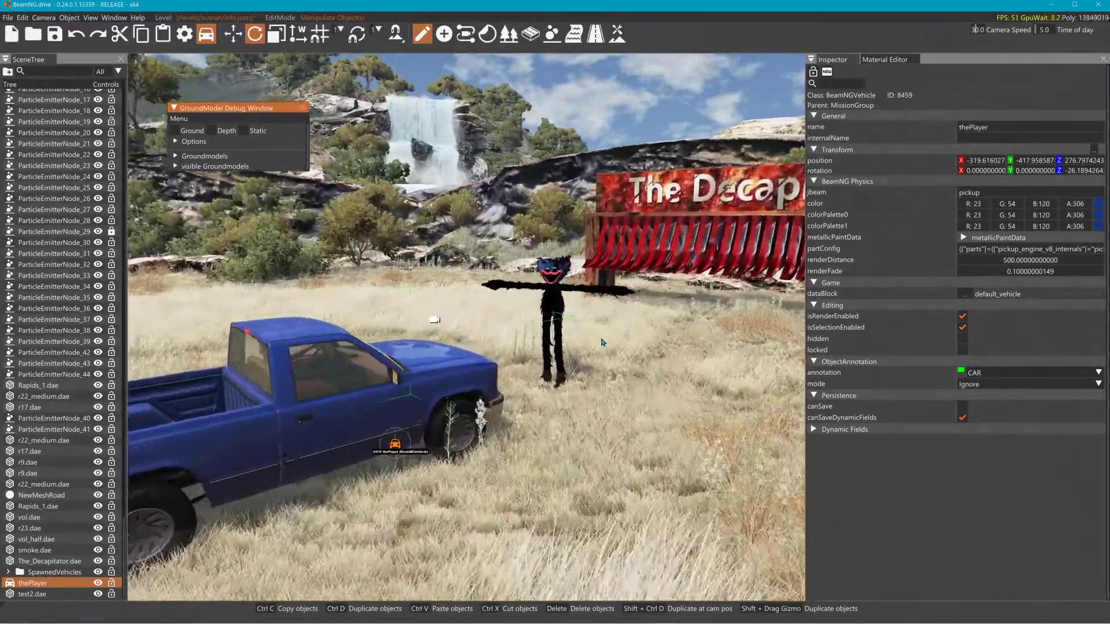
key("s")
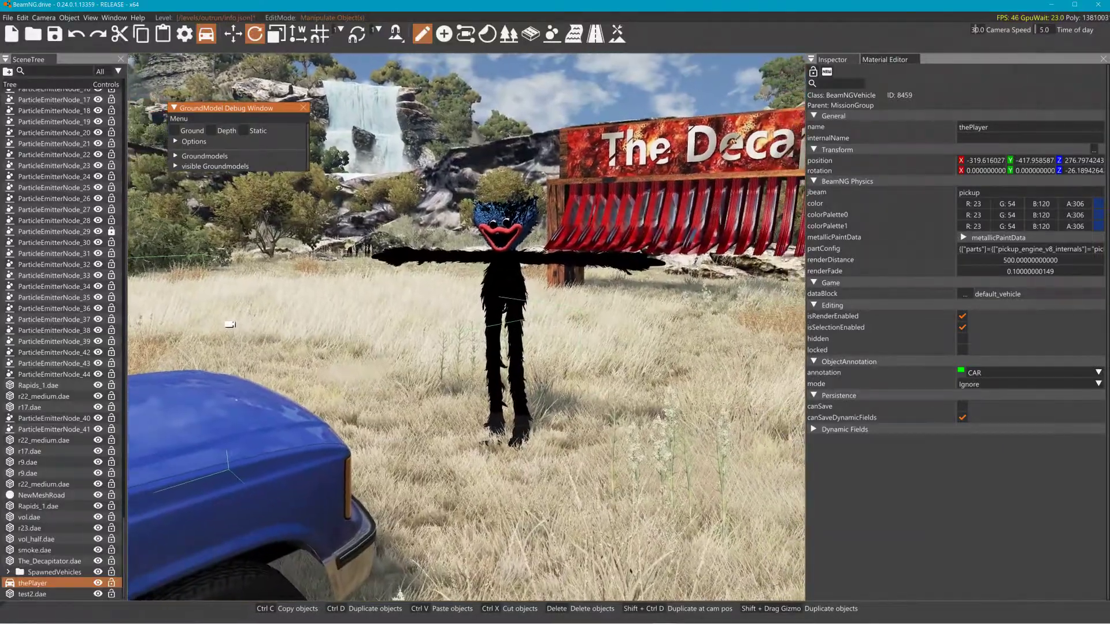
Switch back to Blender, go through the base00 and start01 empties, and unhide the Colmesh-1 collision mesh
key("alt+Tab")
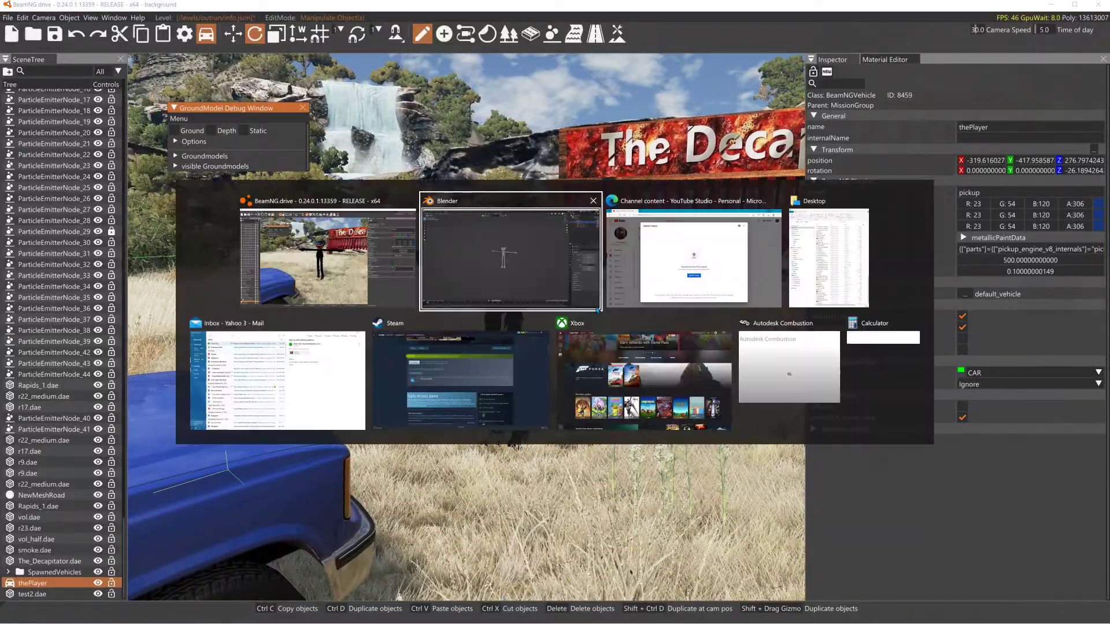
left_click(970, 64)
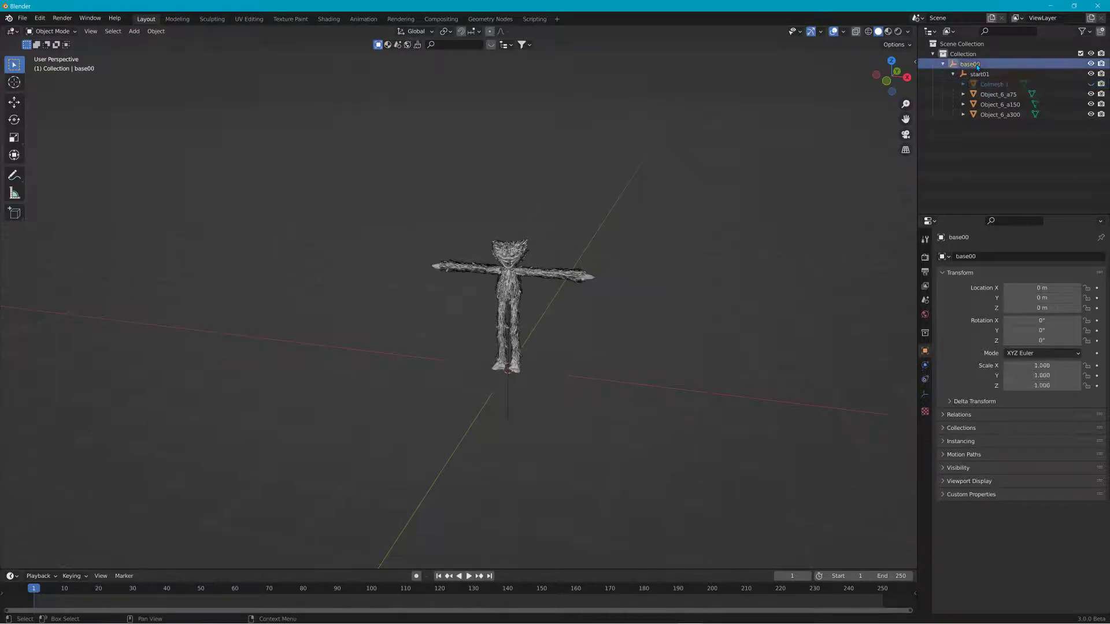
left_click(985, 74)
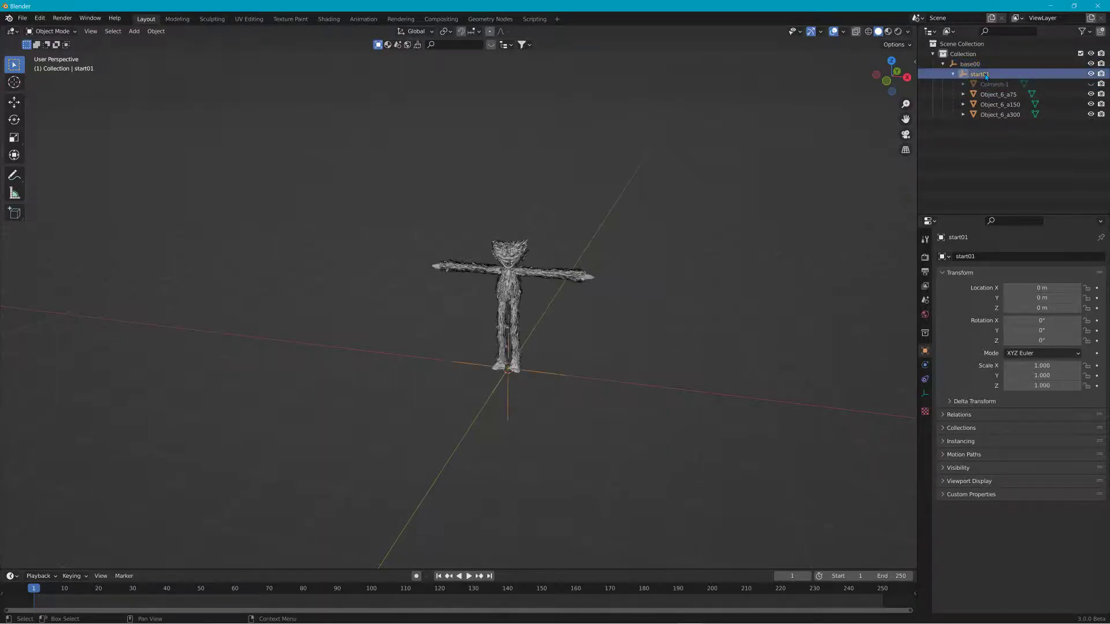
left_click(1090, 83)
left_click(519, 256)
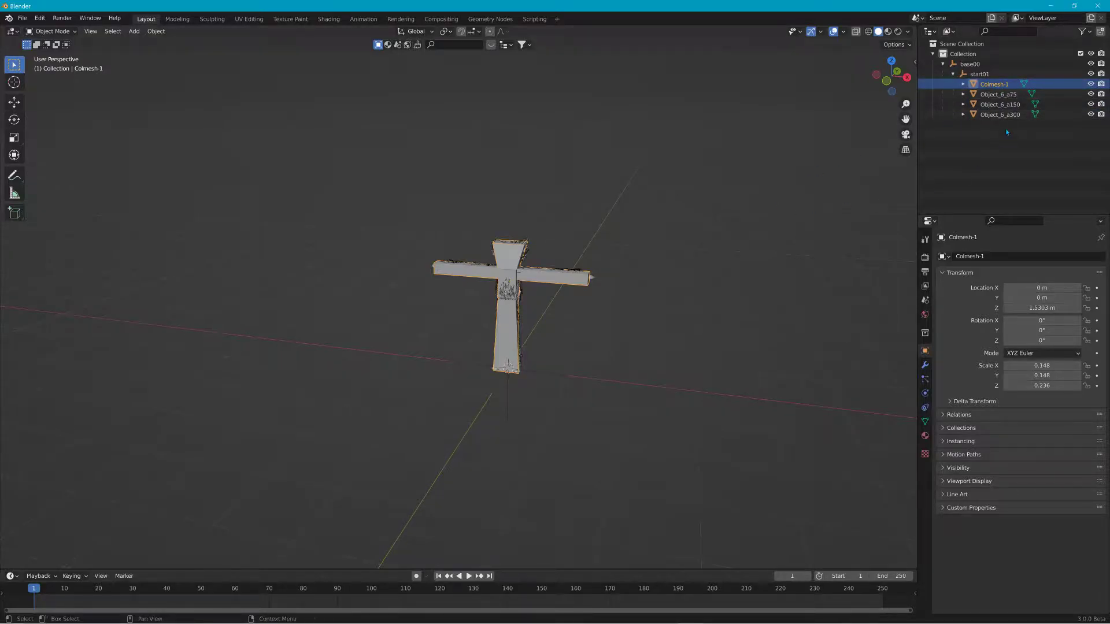
Select Object_6_a75, Object_6_a150 and Object_6_a300 in turn to review the level-of-detail meshes under start01
left_click(998, 94)
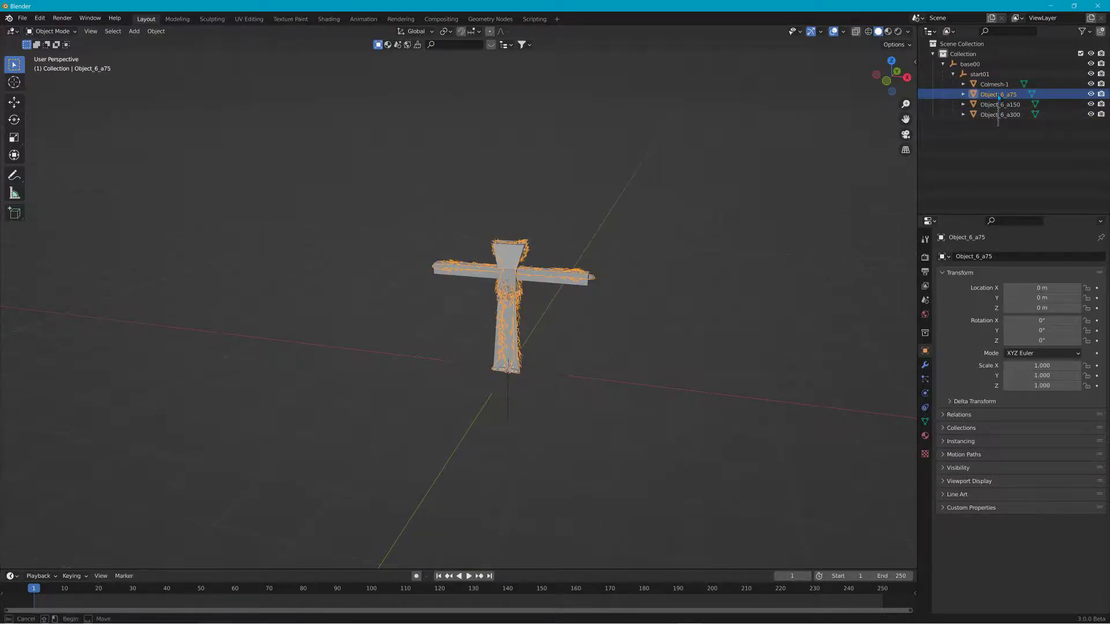
left_click(997, 104)
left_click(997, 114)
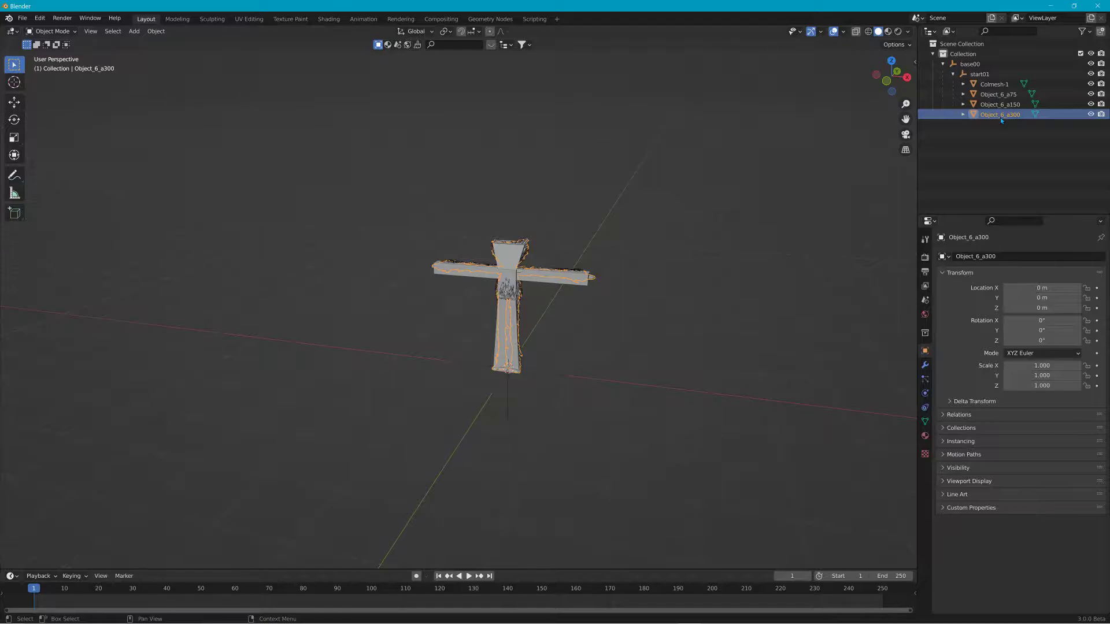
Minimize Blender and BeamNG.drive and open the test2 folder on the desktop
key("alt+Tab")
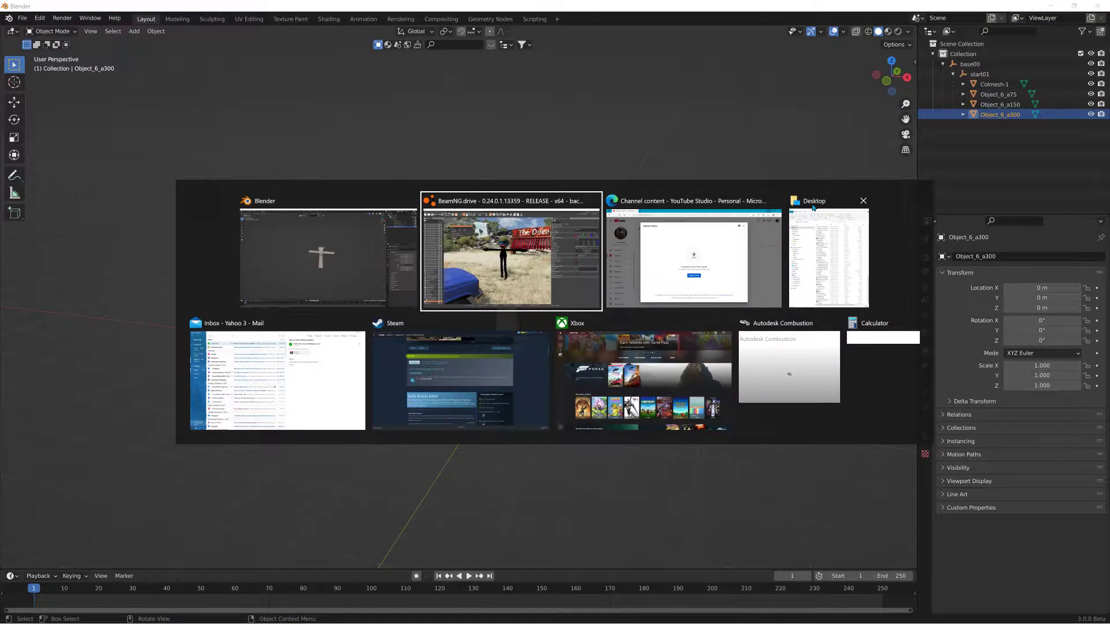
key("alt+Tab")
key("alt+Tab")
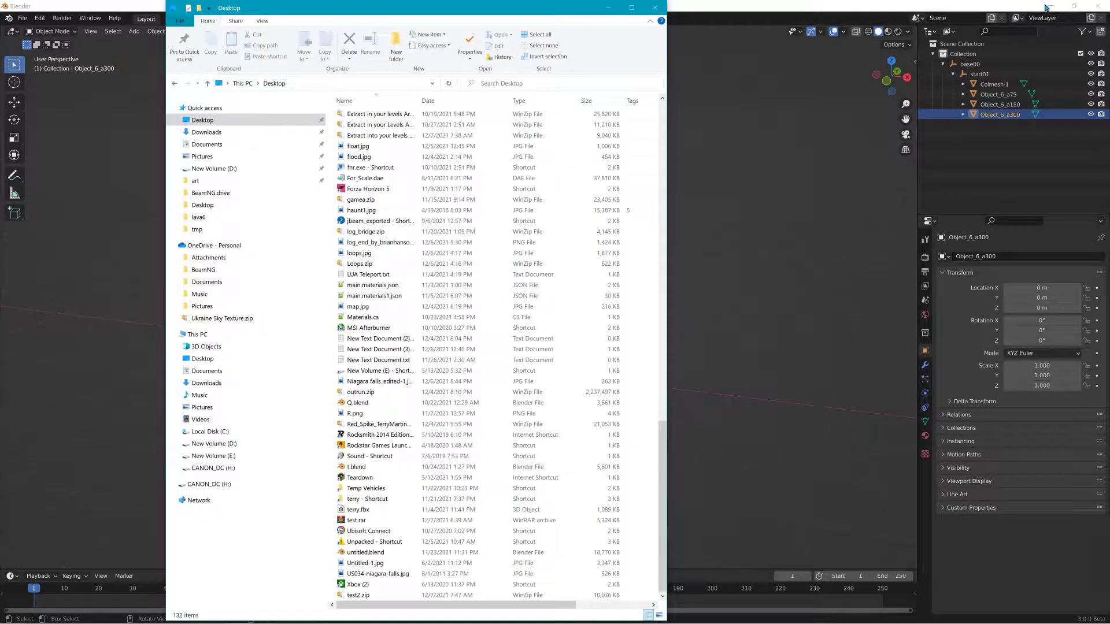
left_click(1047, 7)
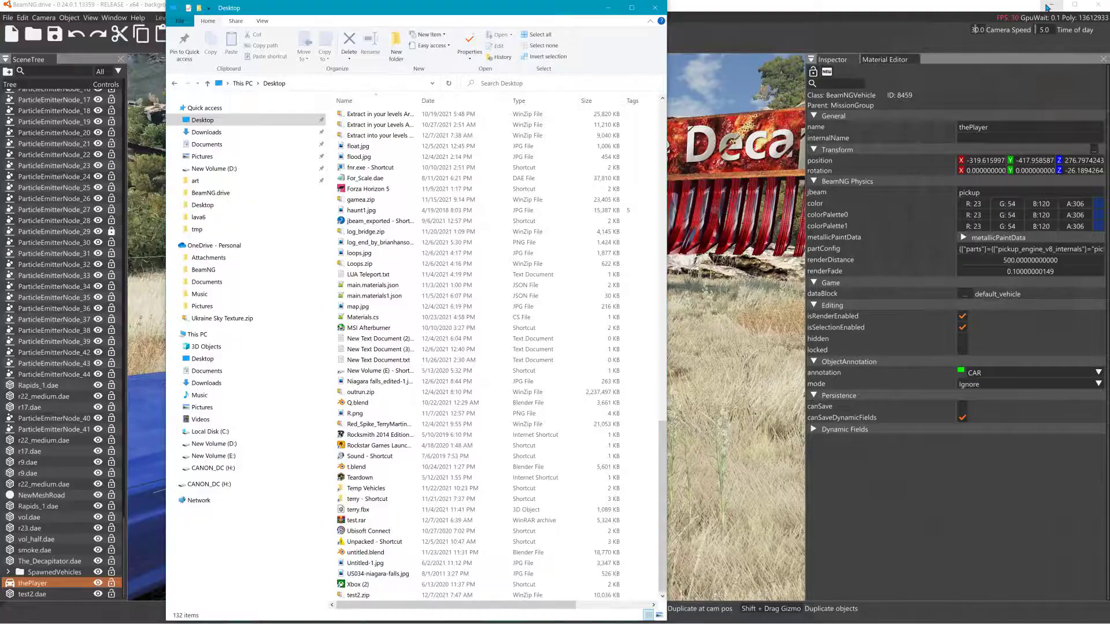
left_click(1047, 8)
double_click(687, 174)
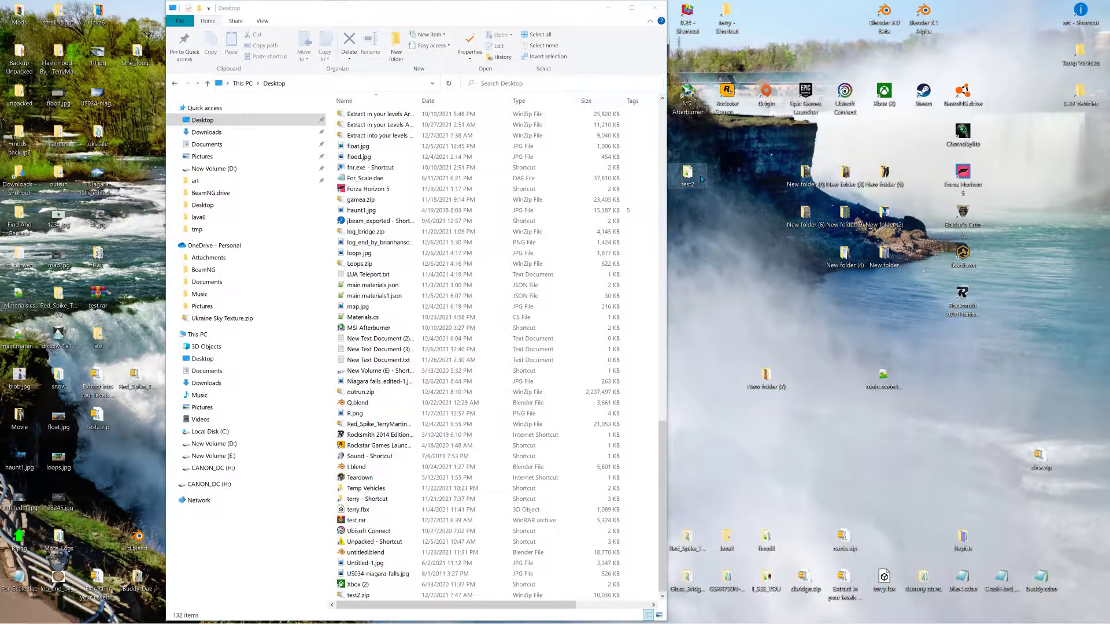
Review test3_not_joined.dae in the test2 folder and open main.materials.json
left_click(582, 158)
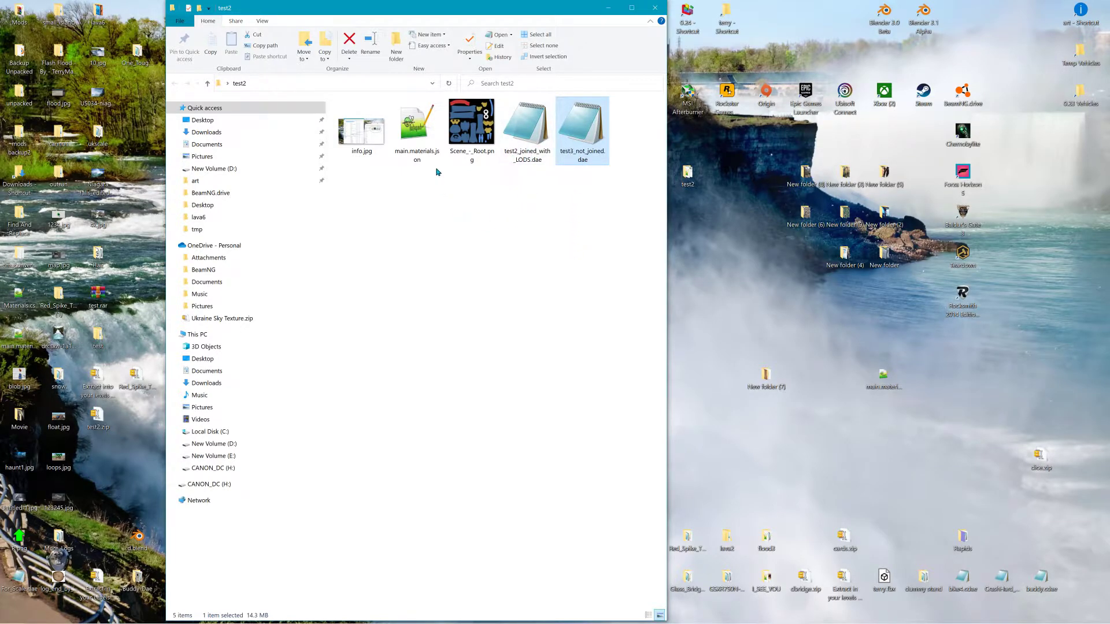
left_click(410, 147)
double_click(413, 132)
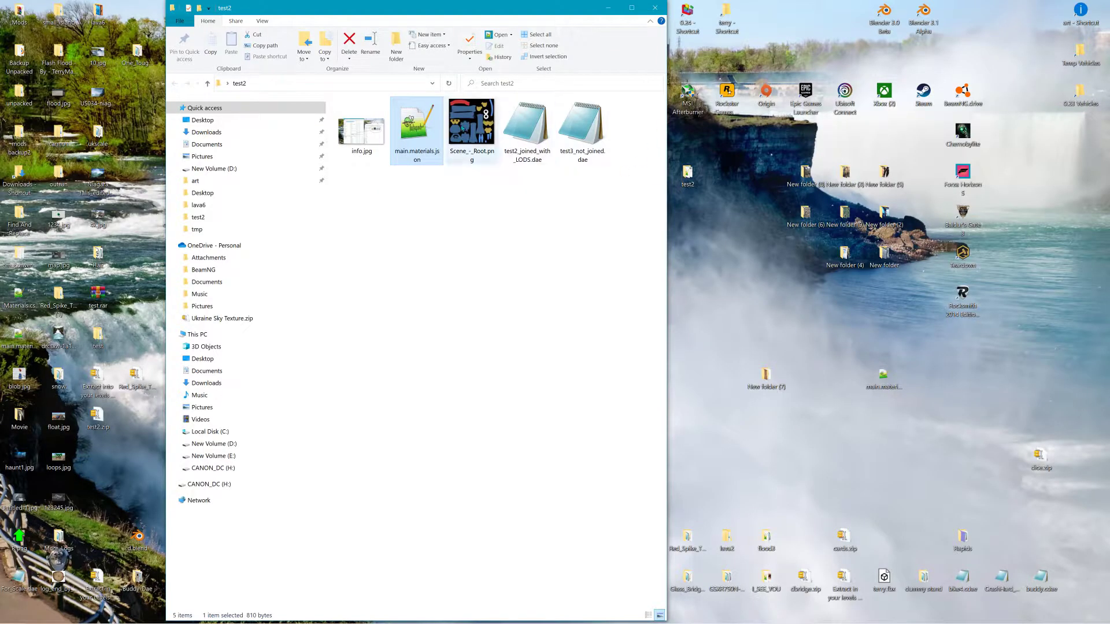
Go to the BeamNG.drive 0.24 user folder and open levels, outrun and its art folder
left_click(208, 82)
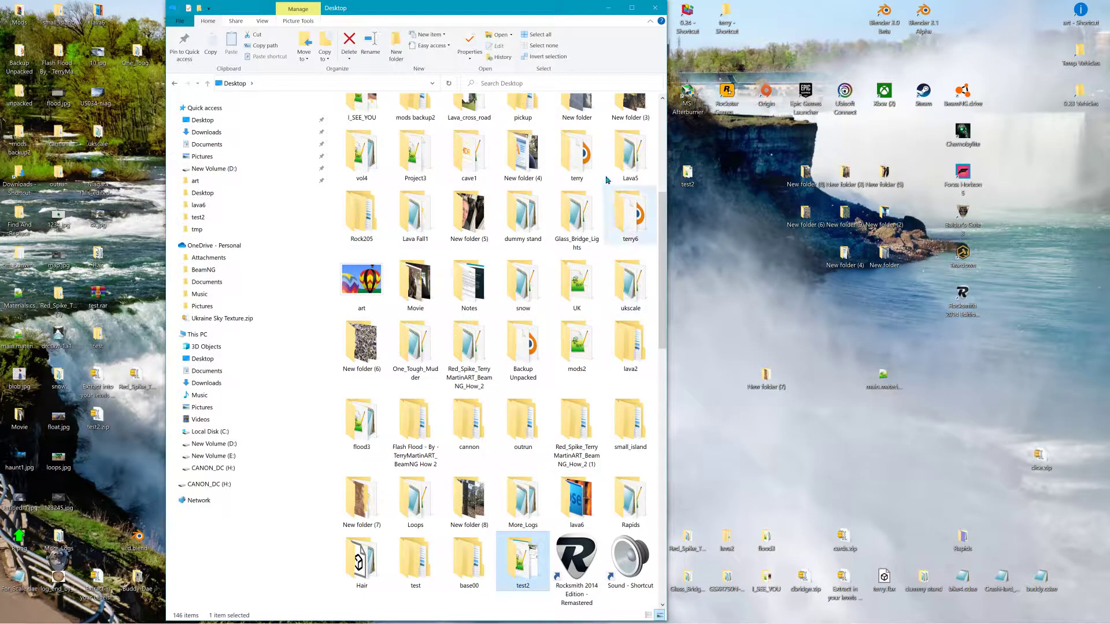
left_click_drag(564, 19, 798, 19)
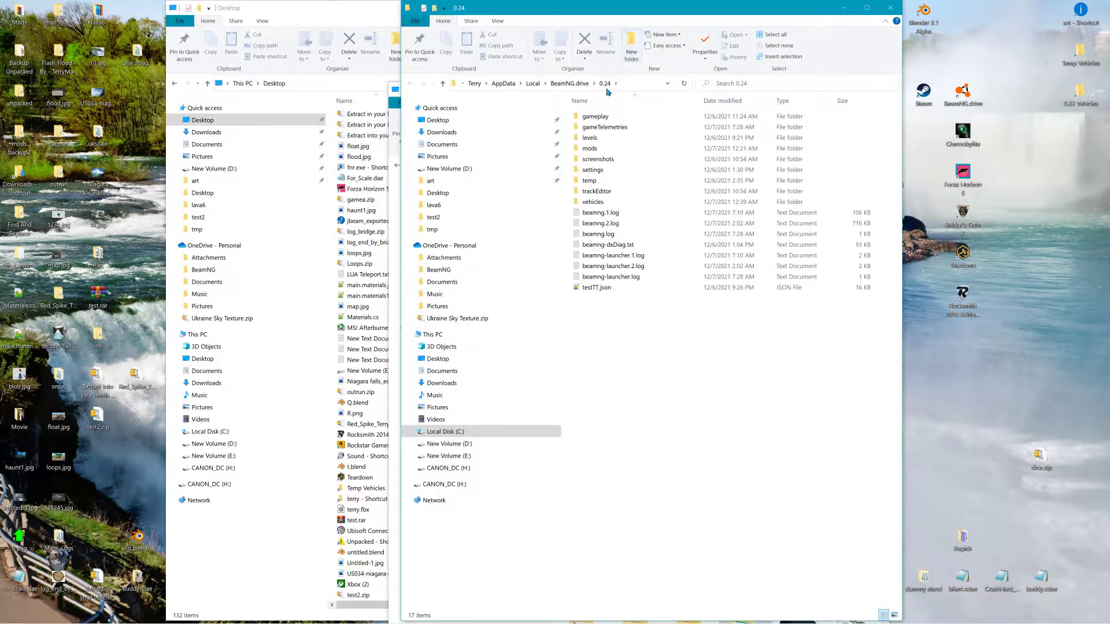
double_click(595, 138)
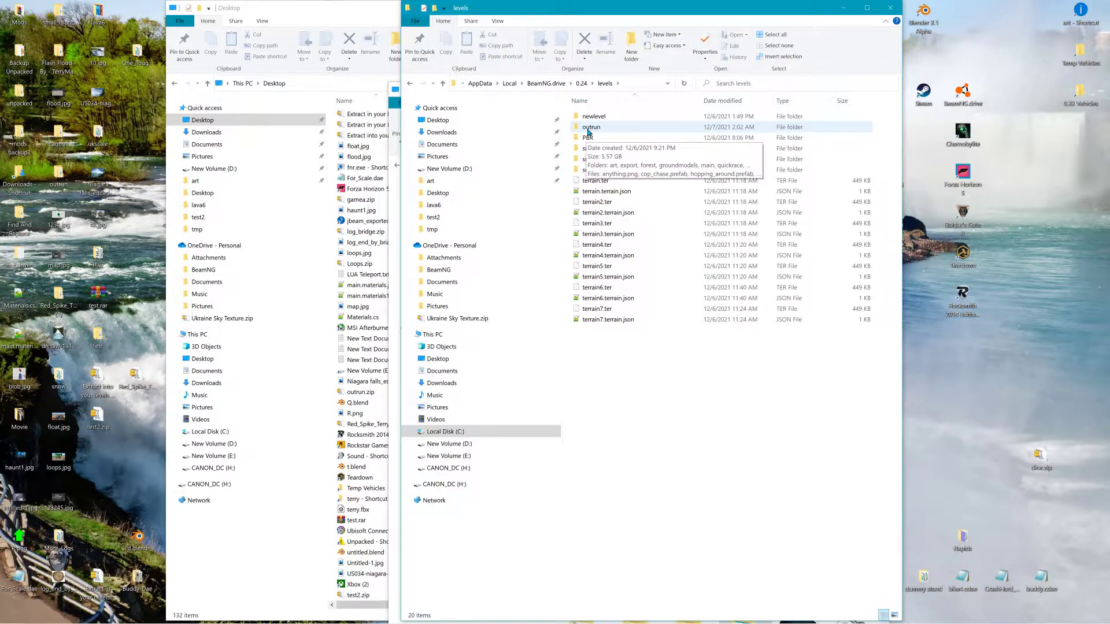
double_click(590, 128)
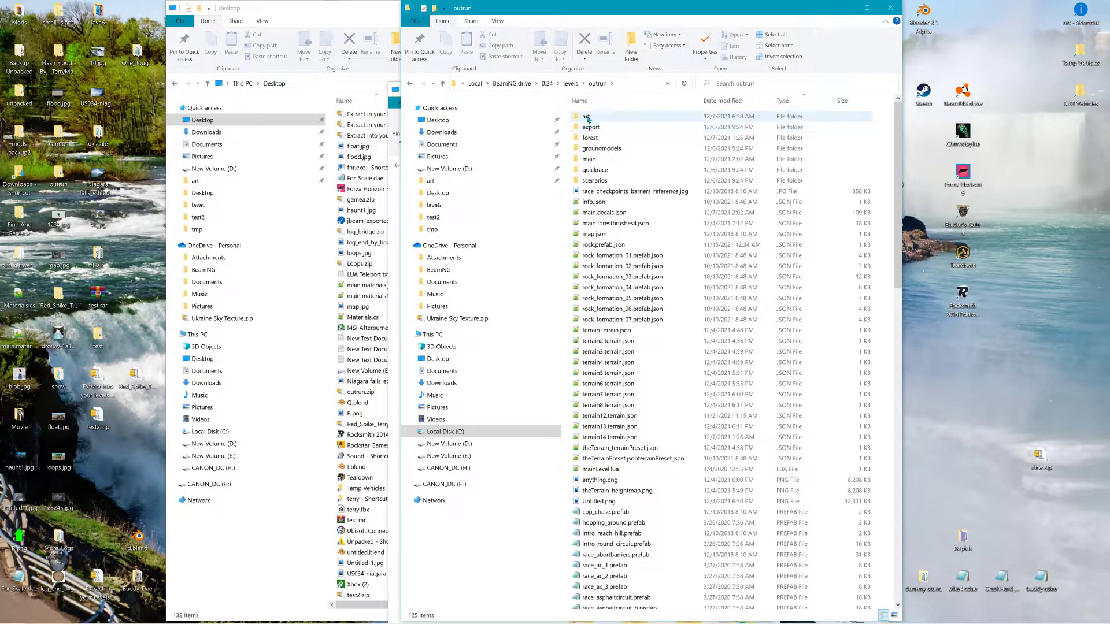
double_click(587, 117)
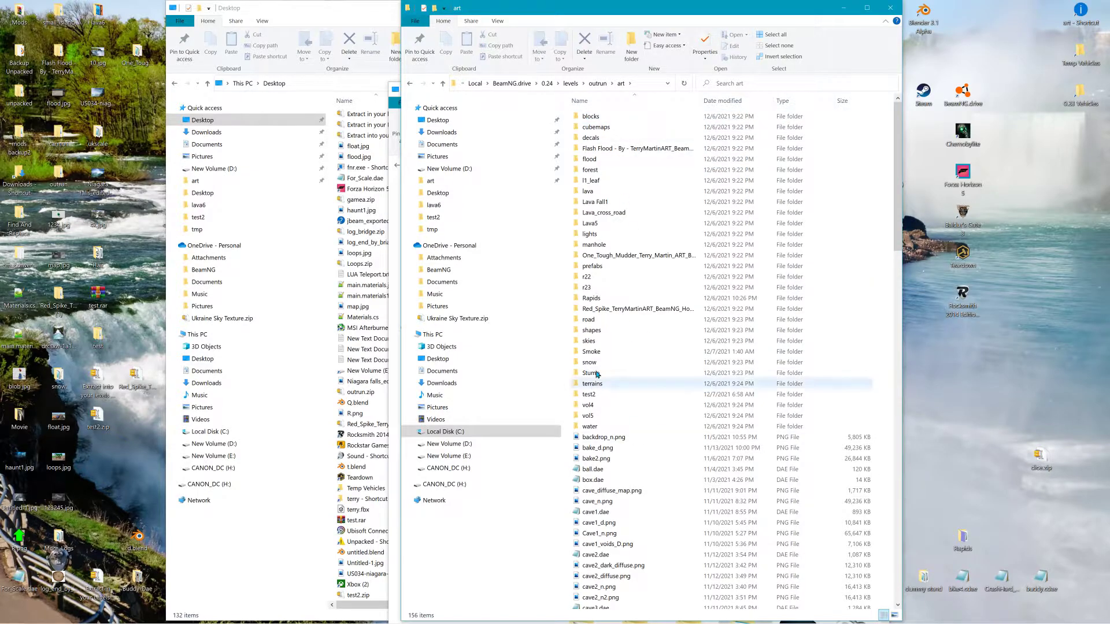
Move the art folder window clear of the desktop's test2 folder and demonstrate bringing test2 over to art
left_click(587, 287)
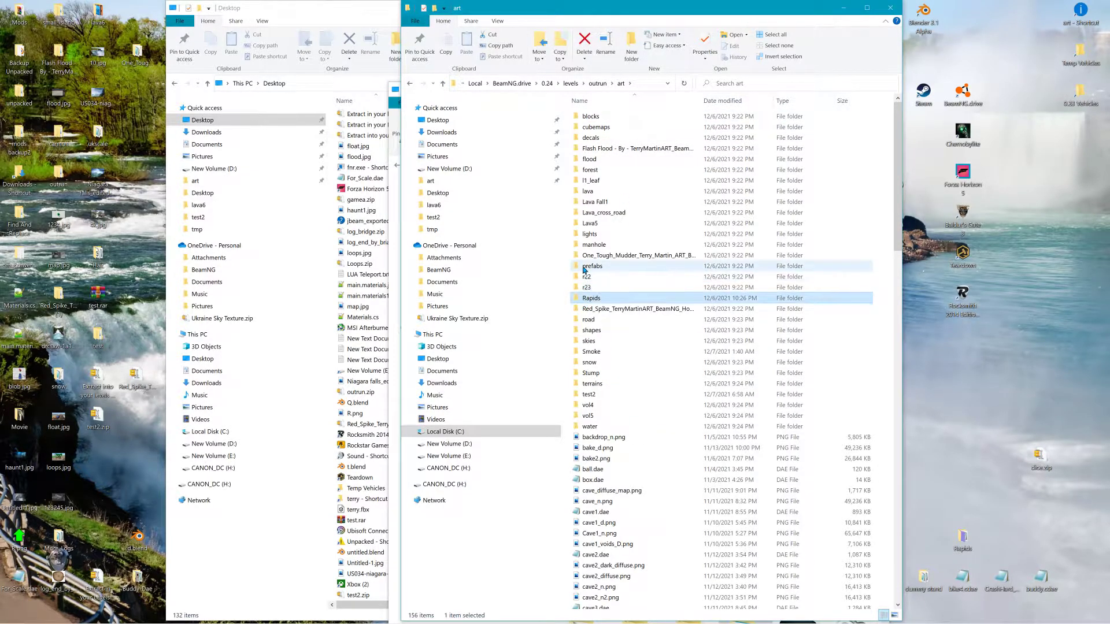
left_click(587, 223)
left_click(589, 213)
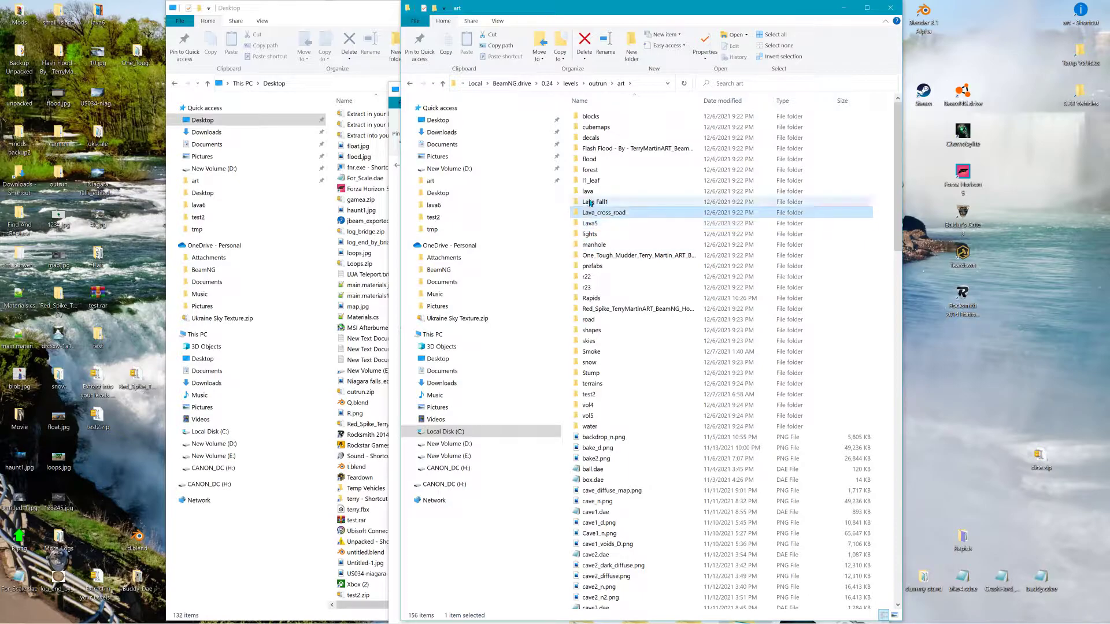
left_click_drag(666, 7, 465, 0)
left_click(873, 90)
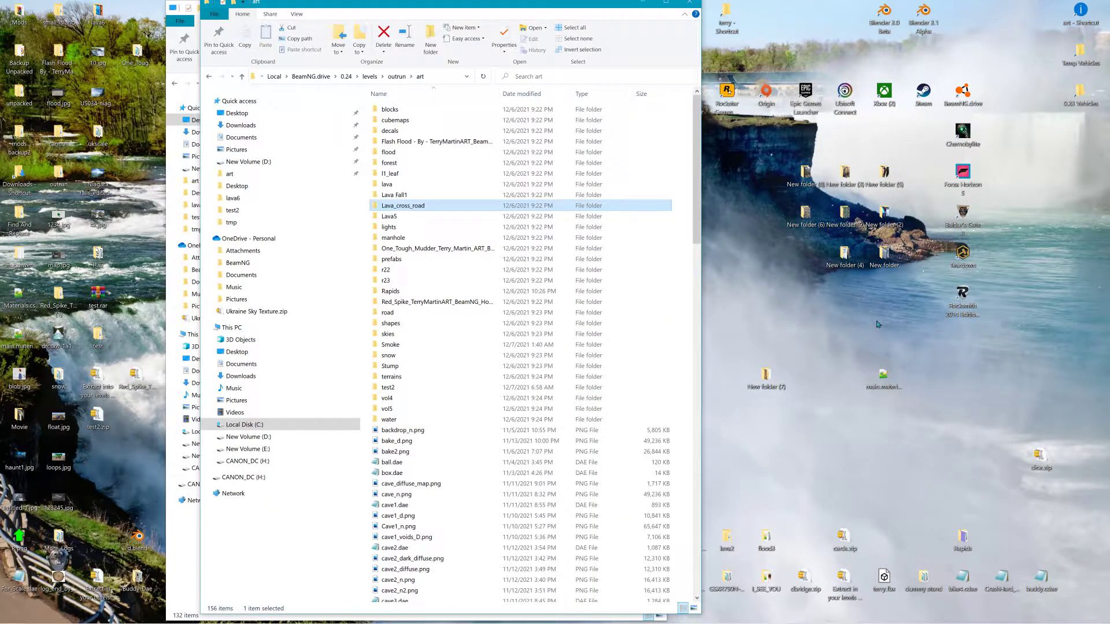
left_click_drag(623, 6, 532, 4)
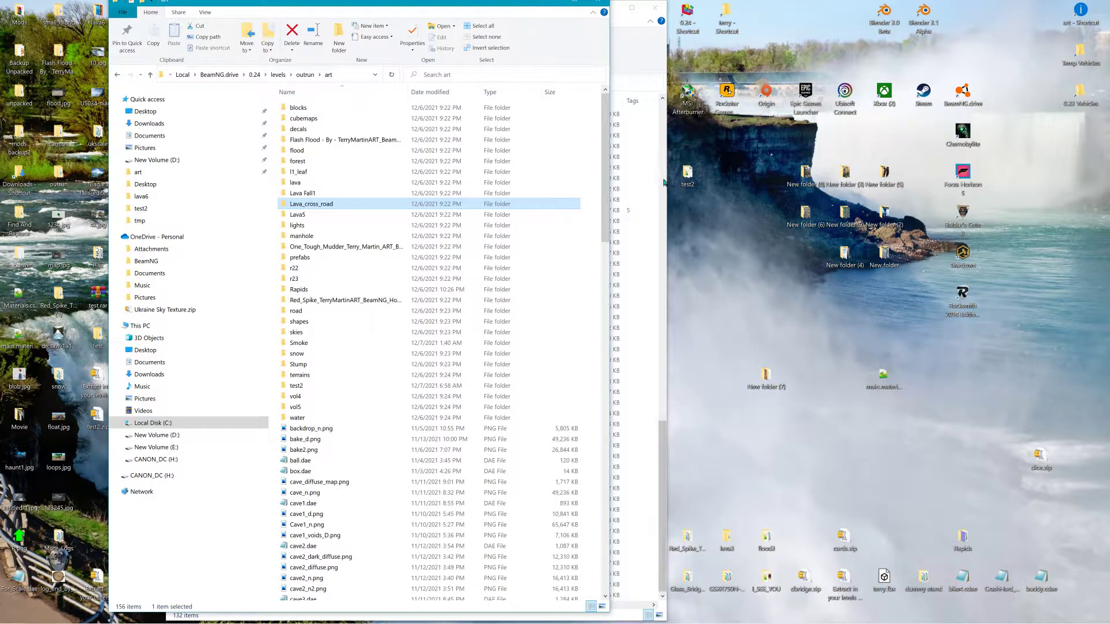
left_click_drag(687, 174, 371, 497)
Open the test2 folder inside art, view its main.materials.json in Notepad++ and close the file
left_click(296, 385)
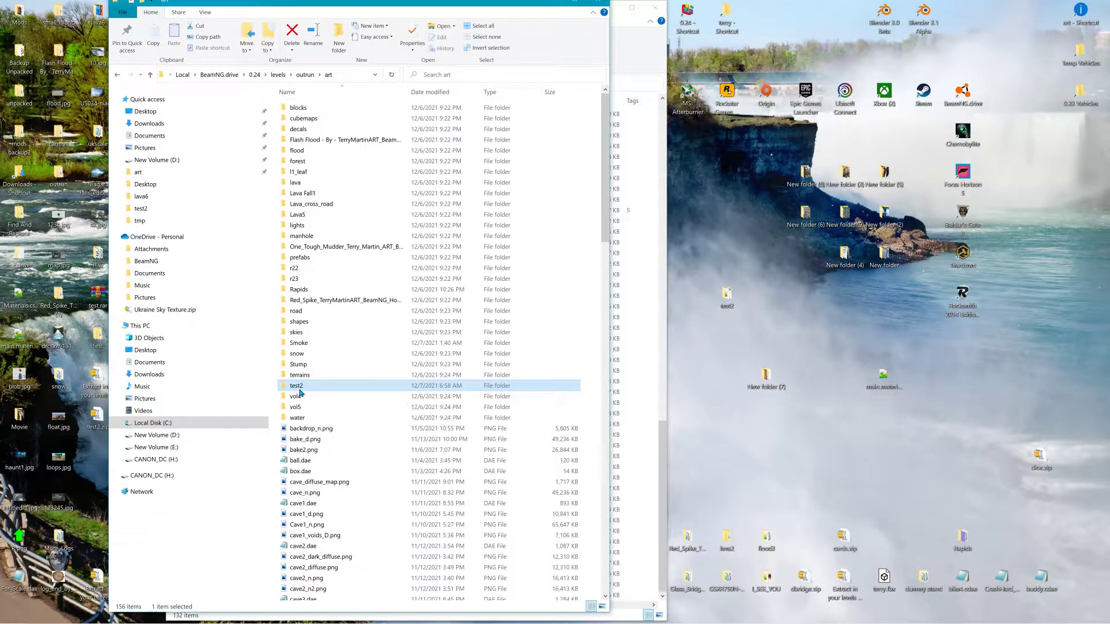
double_click(300, 392)
left_click(317, 110)
double_click(317, 111)
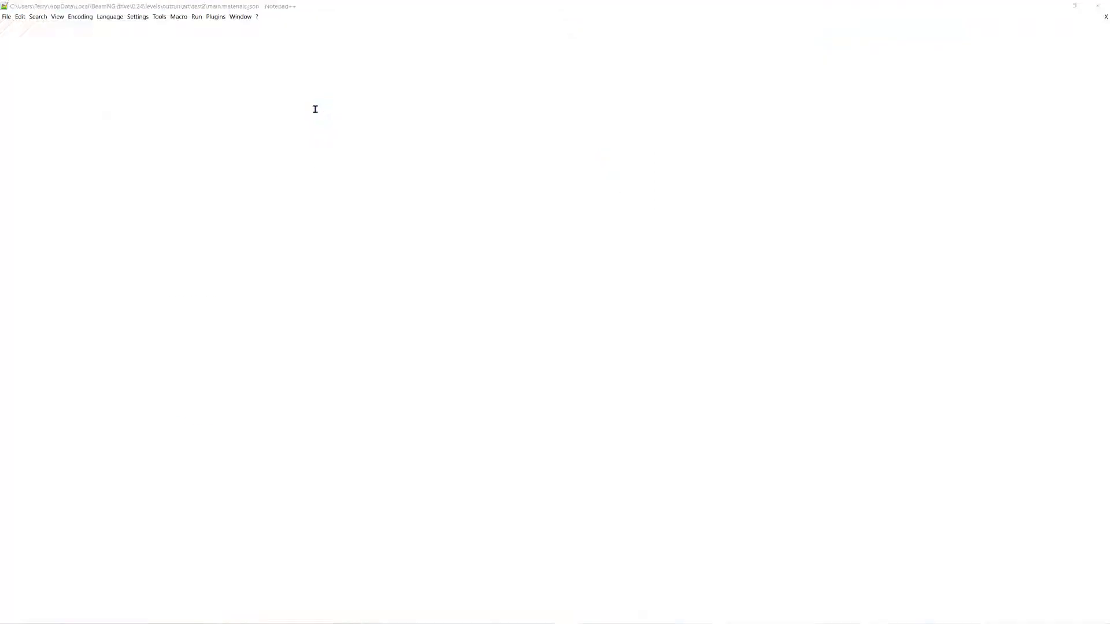
left_click(1105, 4)
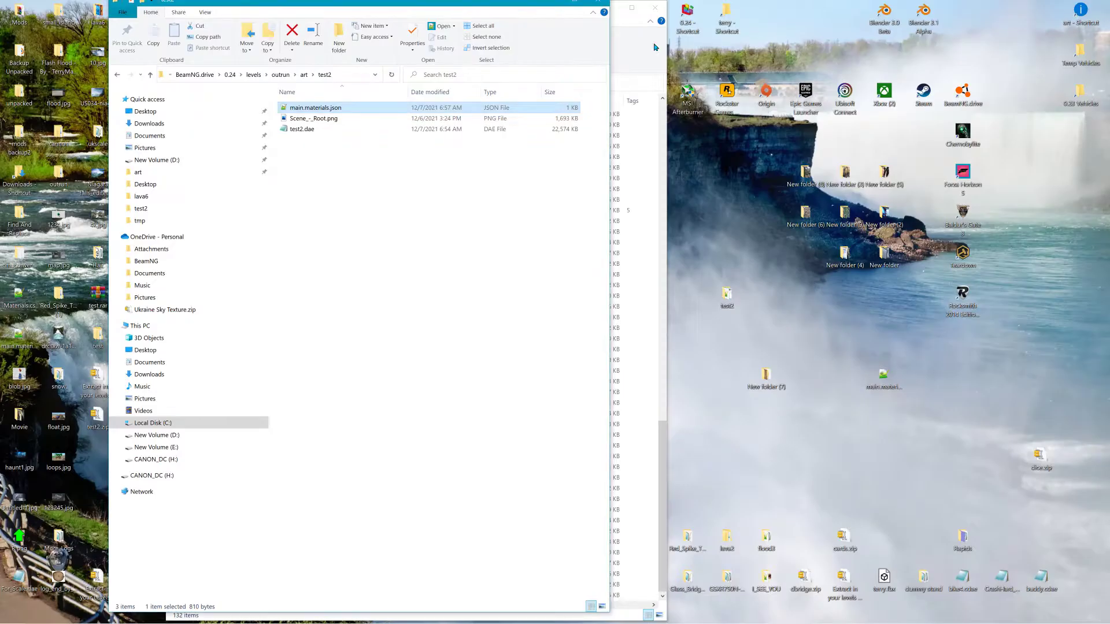
Return to the outrun art folder and browse its files down to main.materials.json
left_click(303, 74)
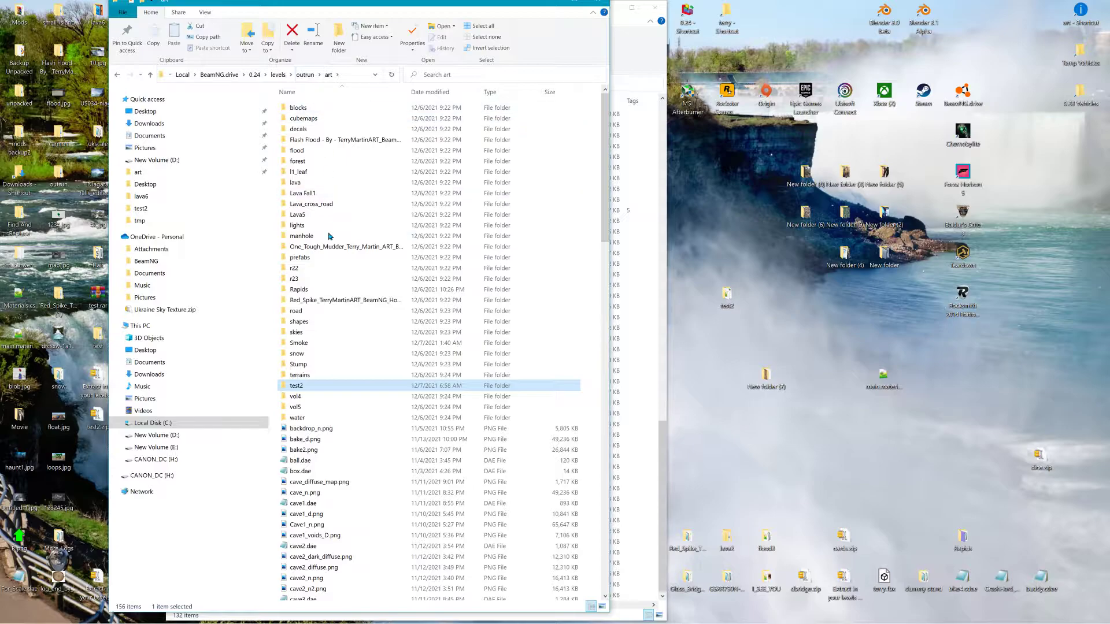
scroll(344, 462, "down", 8)
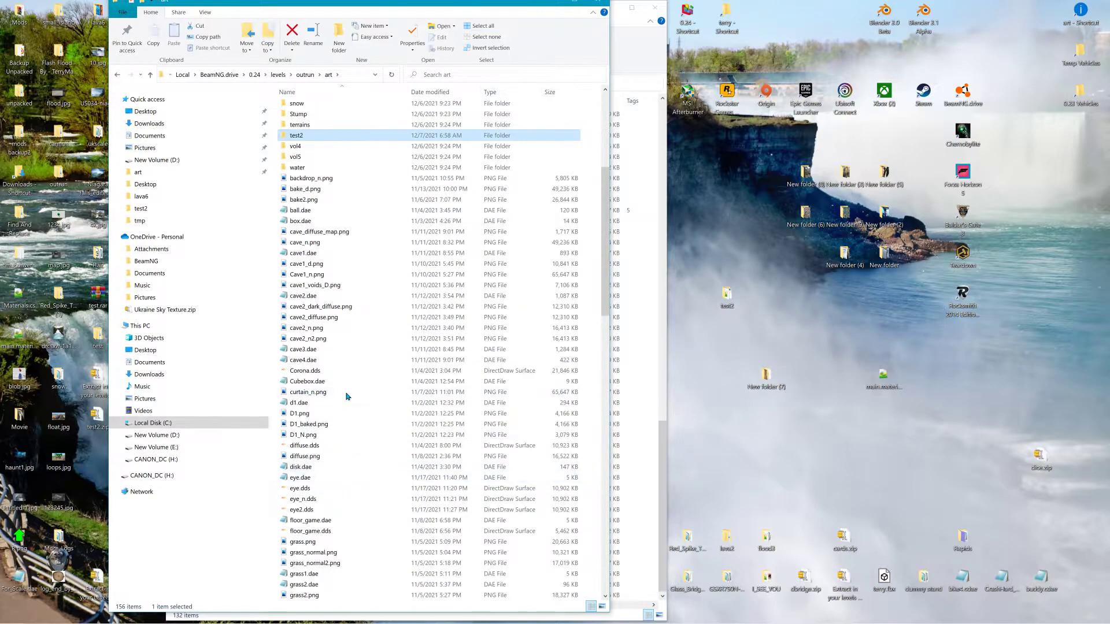
scroll(324, 463, "down", 5)
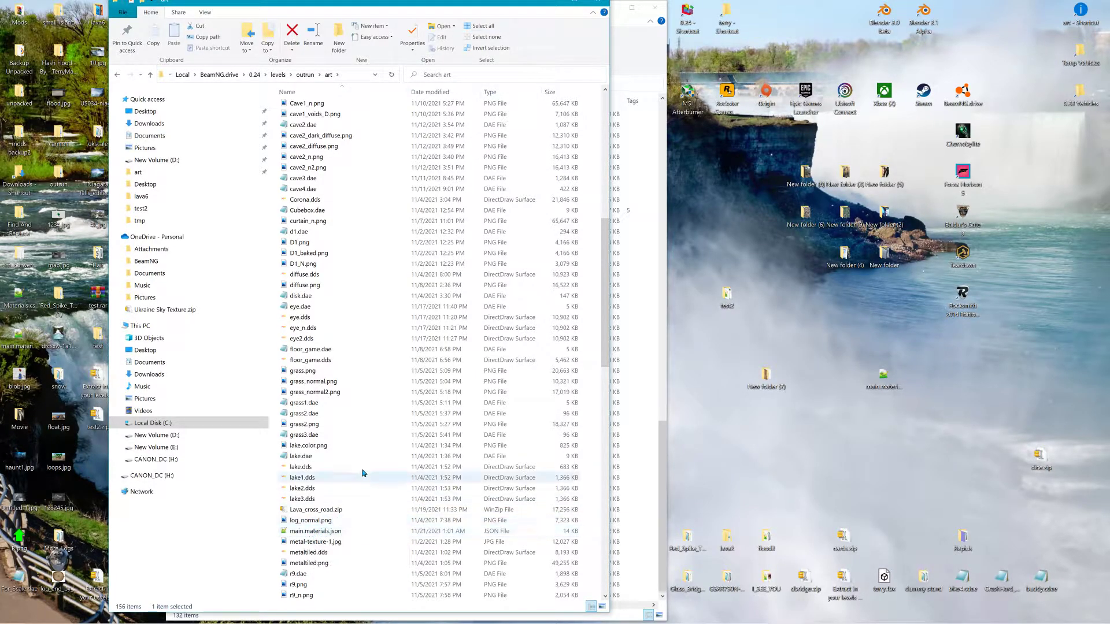
Open the 0.24 user folder in a second window, go to levels, PBR, art, and place it beside the outrun art folder
scroll(358, 478, "up", 9)
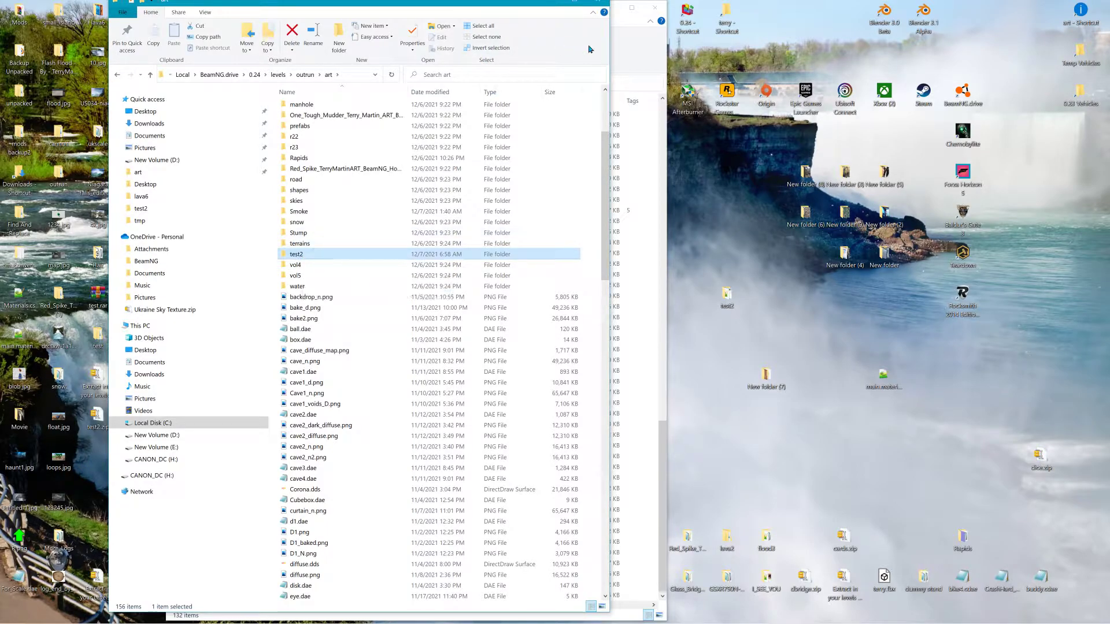
double_click(689, 19)
left_click(324, 126)
double_click(319, 137)
double_click(322, 140)
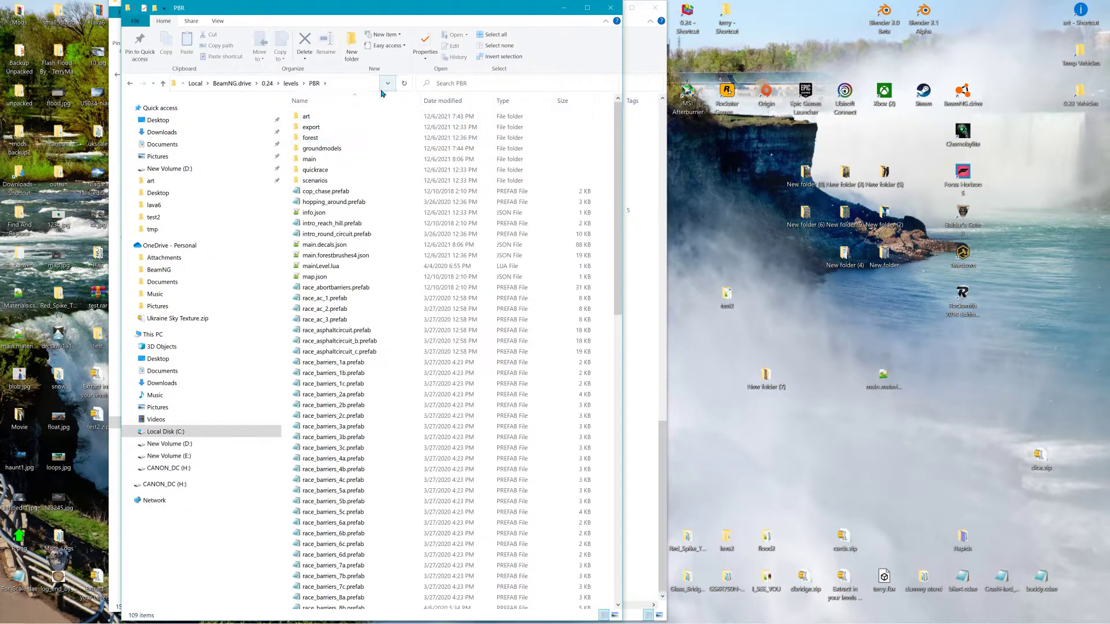
double_click(307, 117)
left_click_drag(364, 9, 766, 37)
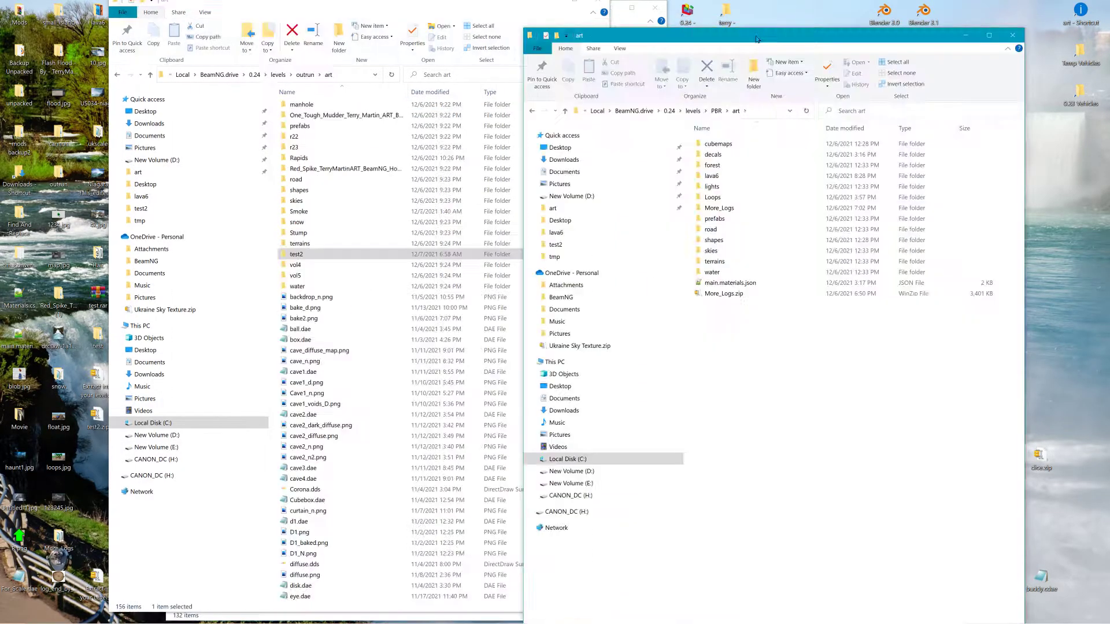
Copy the test2 folder from the outrun art folder into the PBR level's art folder
left_click_drag(356, 254, 722, 148)
right_click_drag(722, 149, 789, 362)
left_click(794, 403)
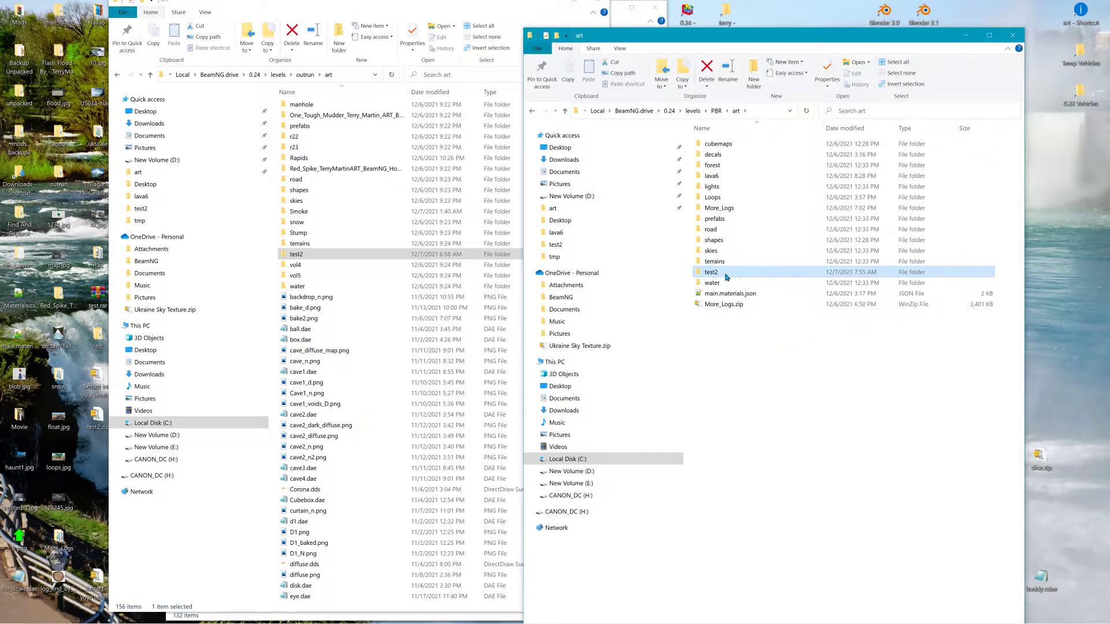
mouse_move(727, 277)
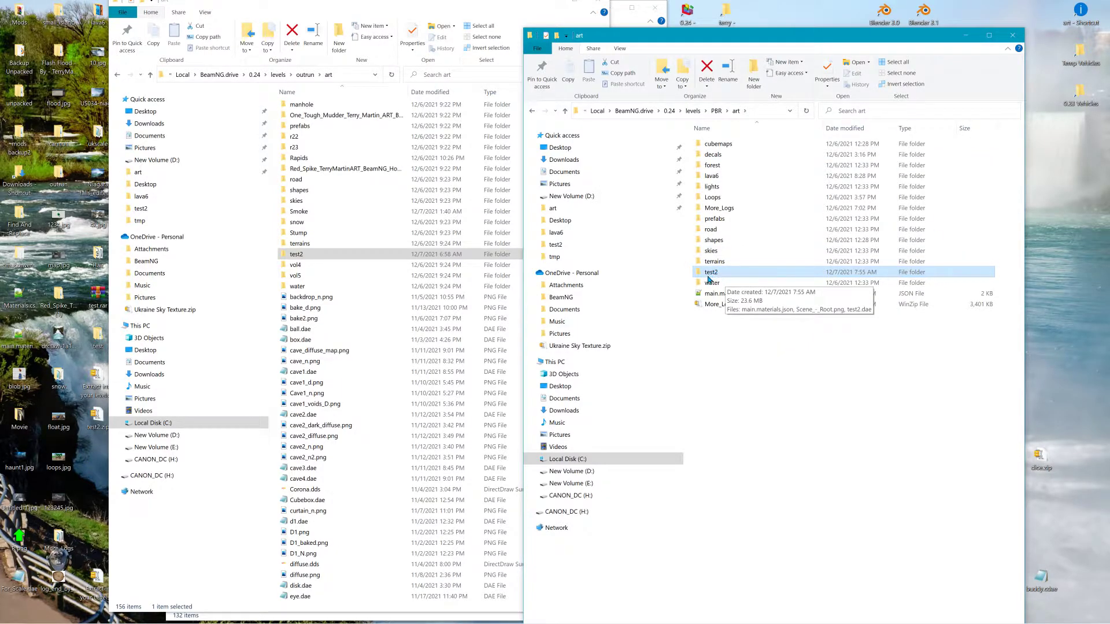
Switch to the BeamNG.drive world editor, close the GroundModel Debug window and open the Asset Browser
key("alt+Tab")
key("alt+Tab")
key("alt+Tab")
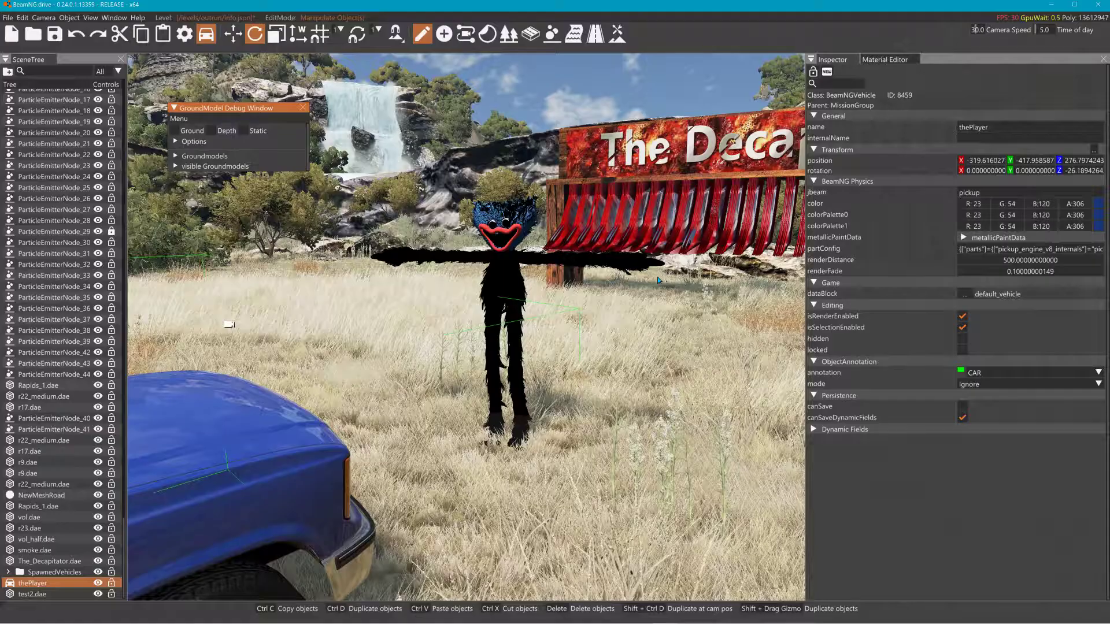
left_click(302, 108)
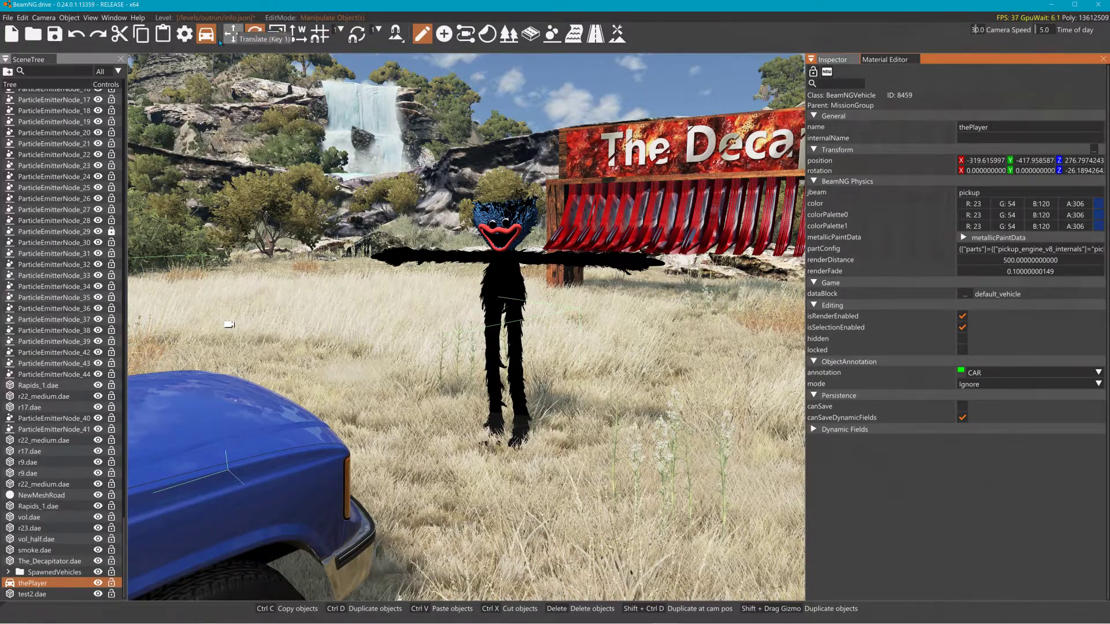
left_click(114, 17)
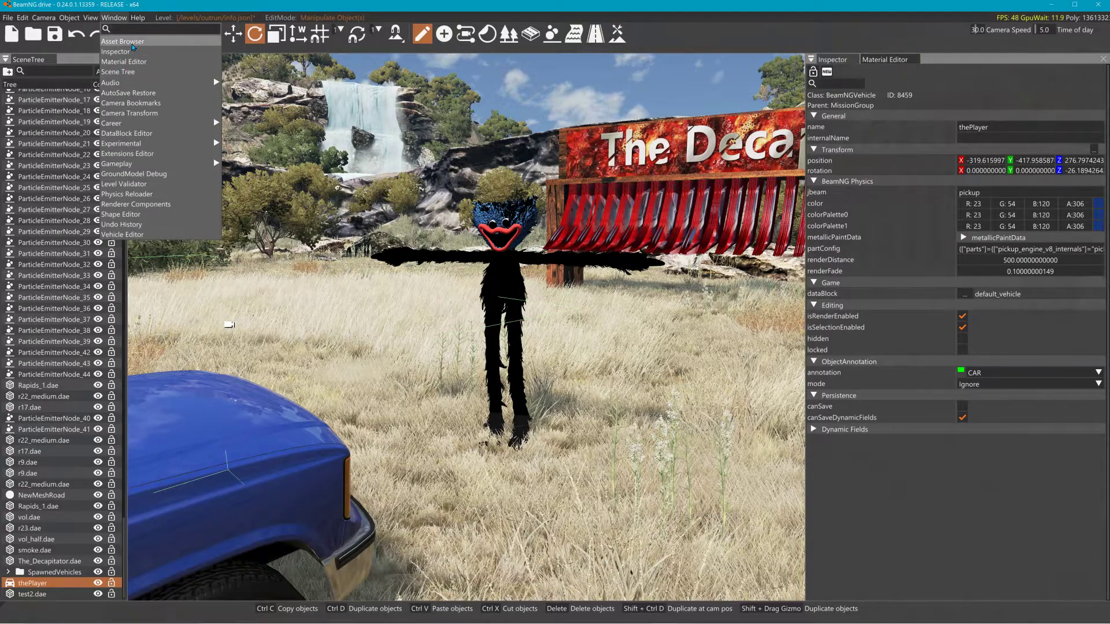
left_click(130, 42)
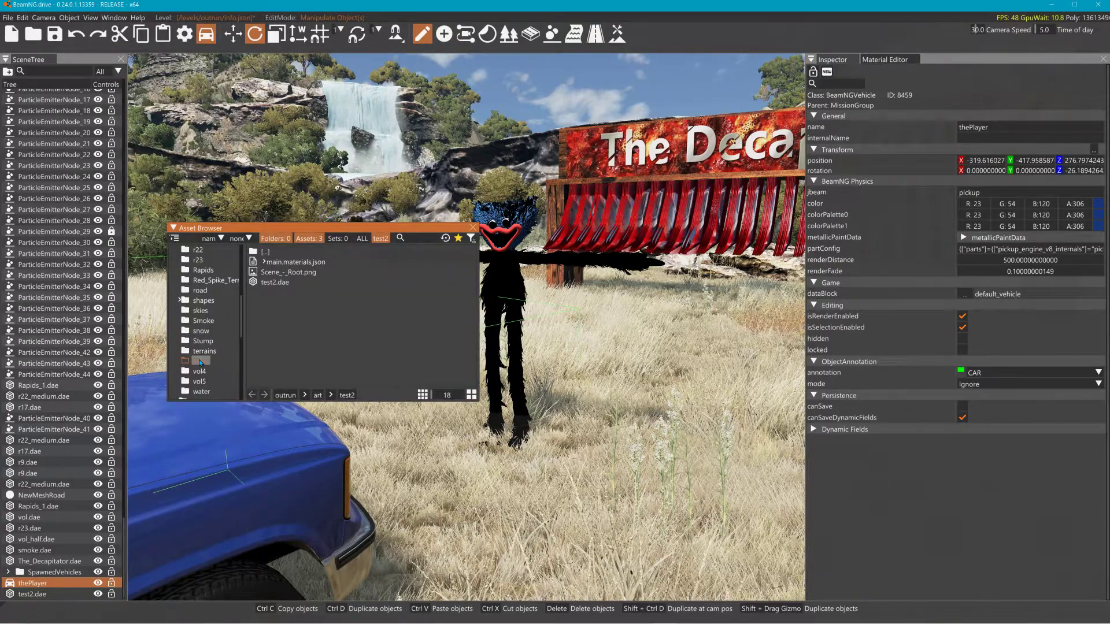
Browse outrun's art folders to test2, select test2.dae and turn its mesh preview to view the character from the front
scroll(200, 358, "up", 10)
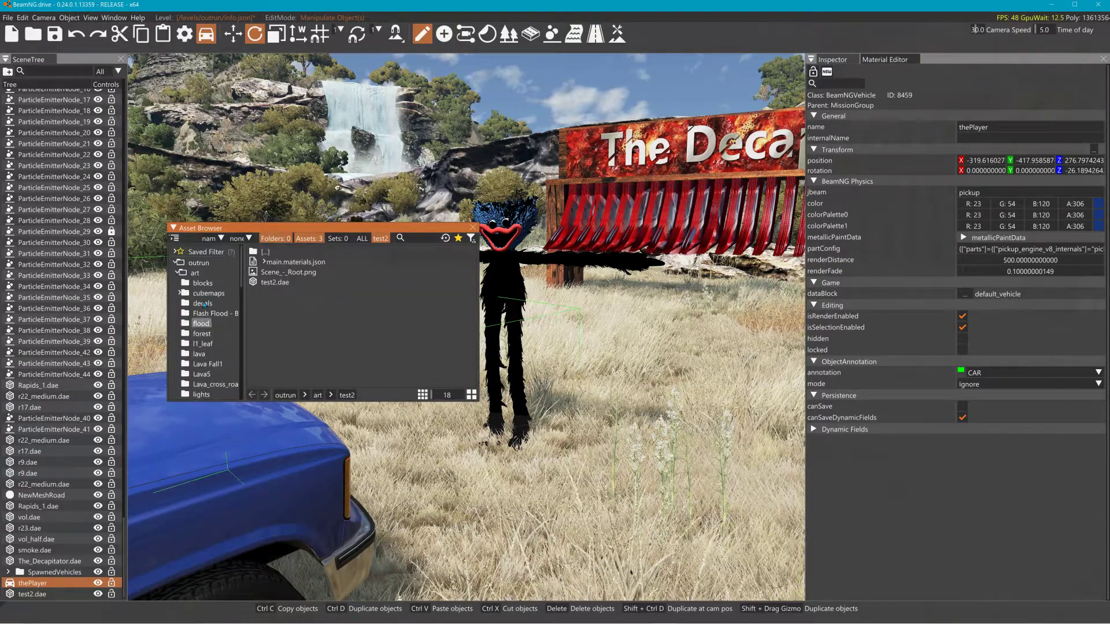
scroll(202, 303, "down", 5)
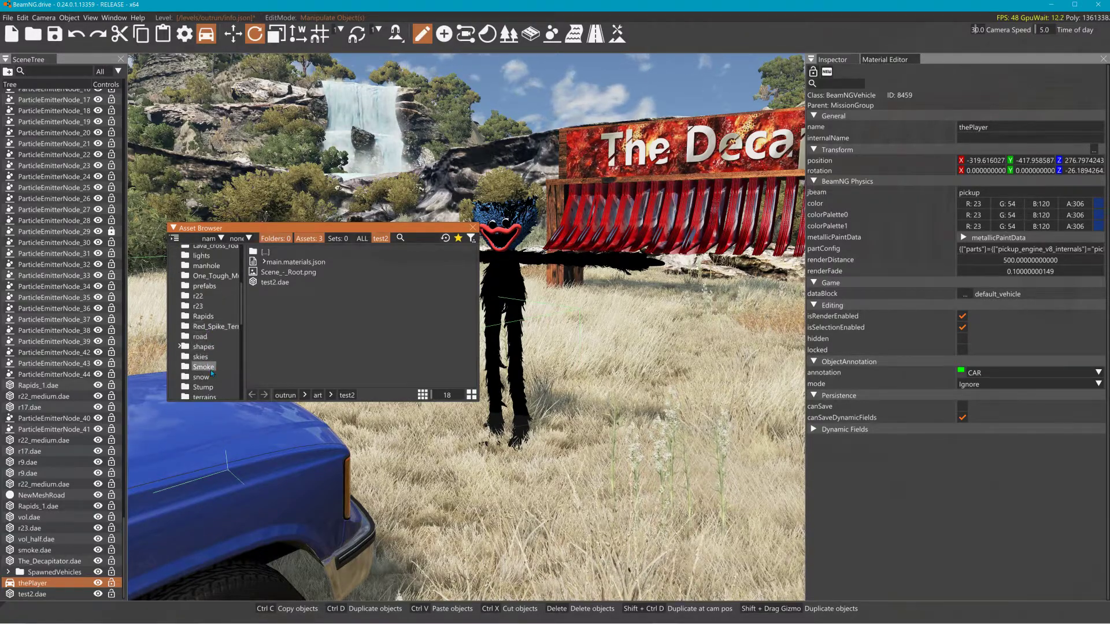
scroll(212, 372, "down", 2)
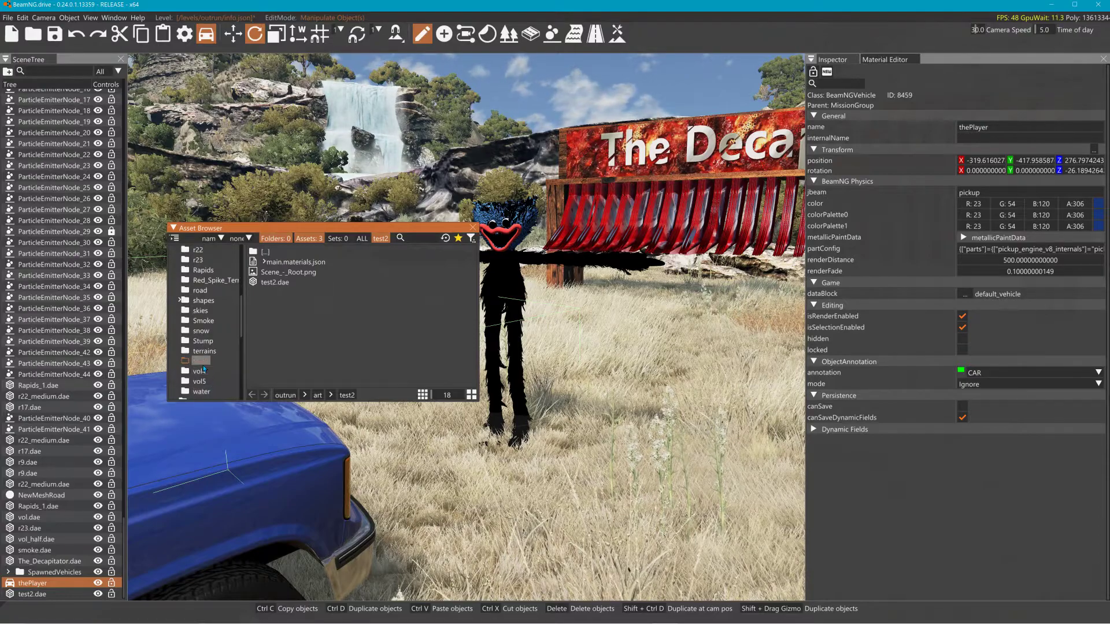
left_click(280, 283)
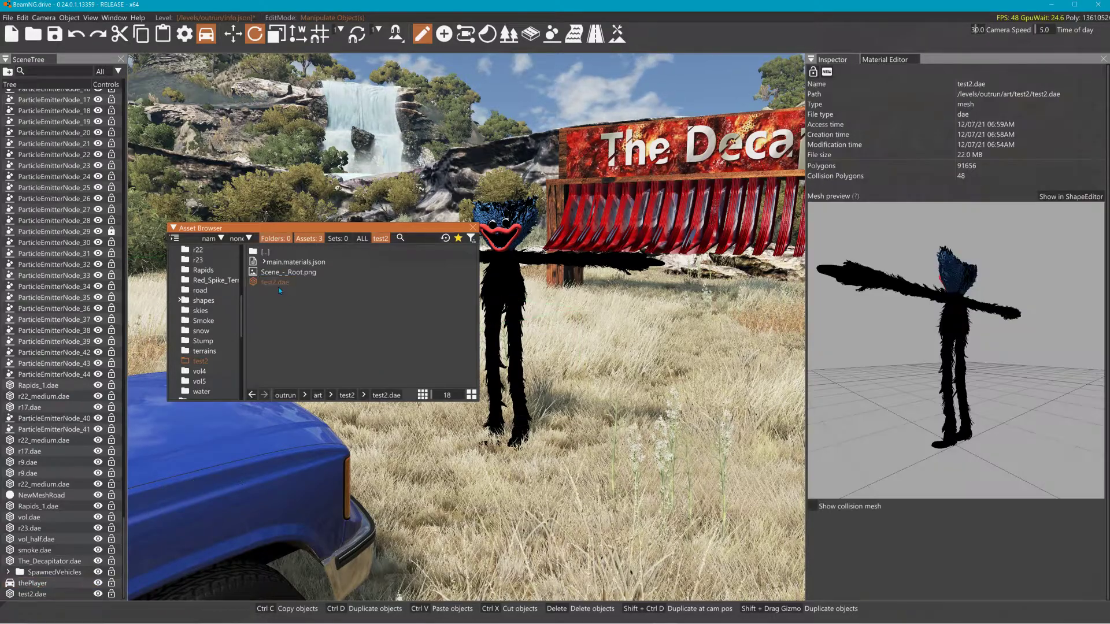
left_click_drag(819, 379, 1012, 371)
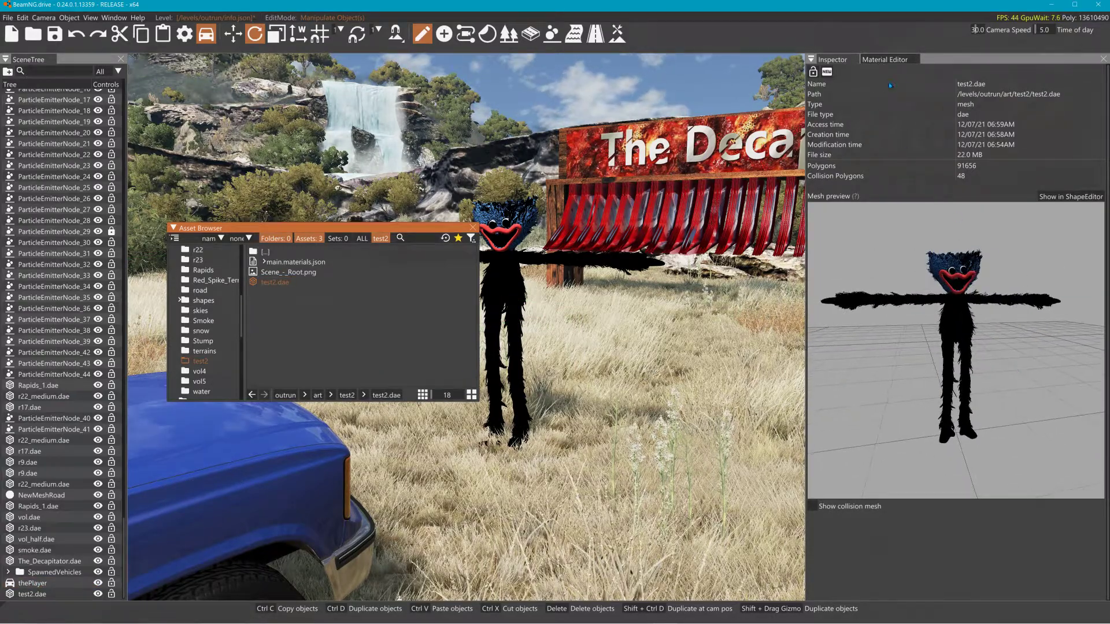
Inspect test2.dae in the Shape Editor by forcing detail level 1 and returning to level 0, then close the editor
left_click(1069, 197)
left_click_drag(362, 266, 432, 269)
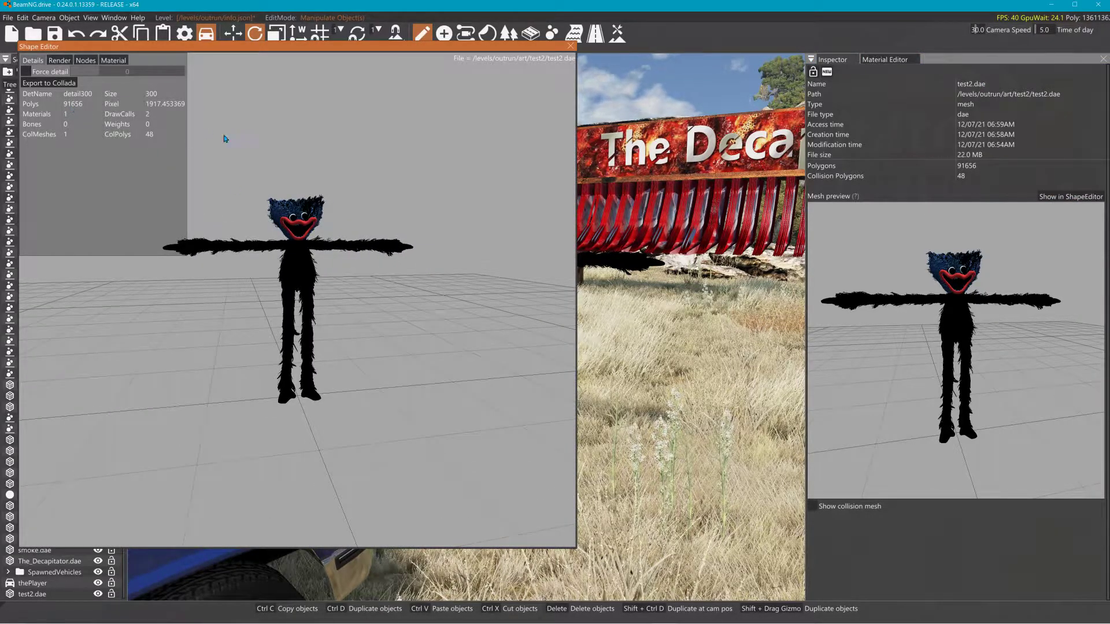
left_click(26, 72)
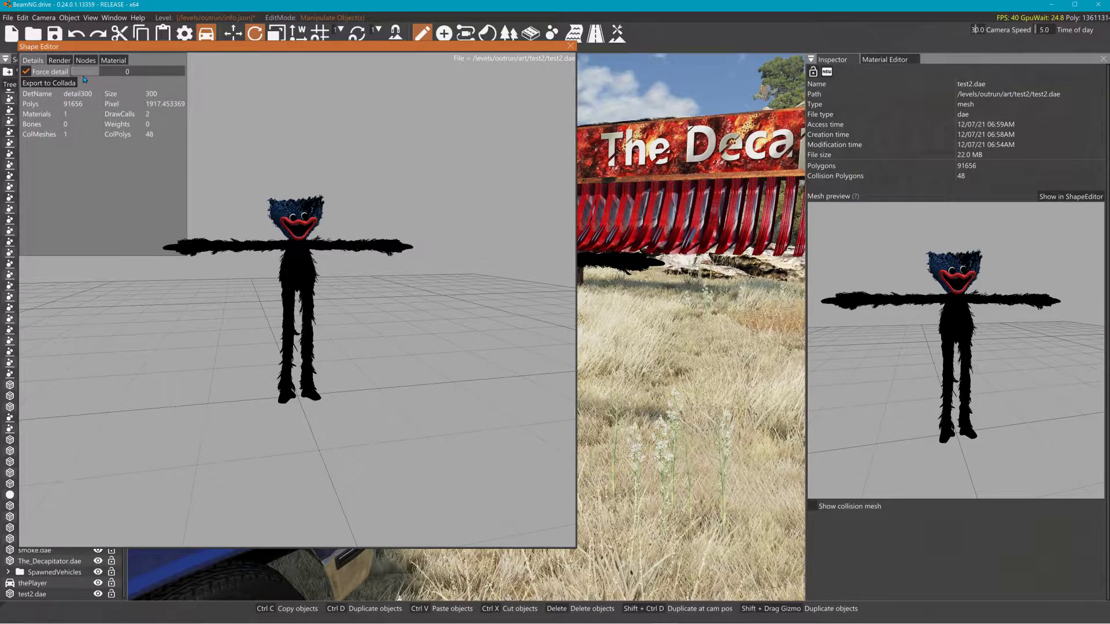
left_click_drag(94, 73, 114, 74)
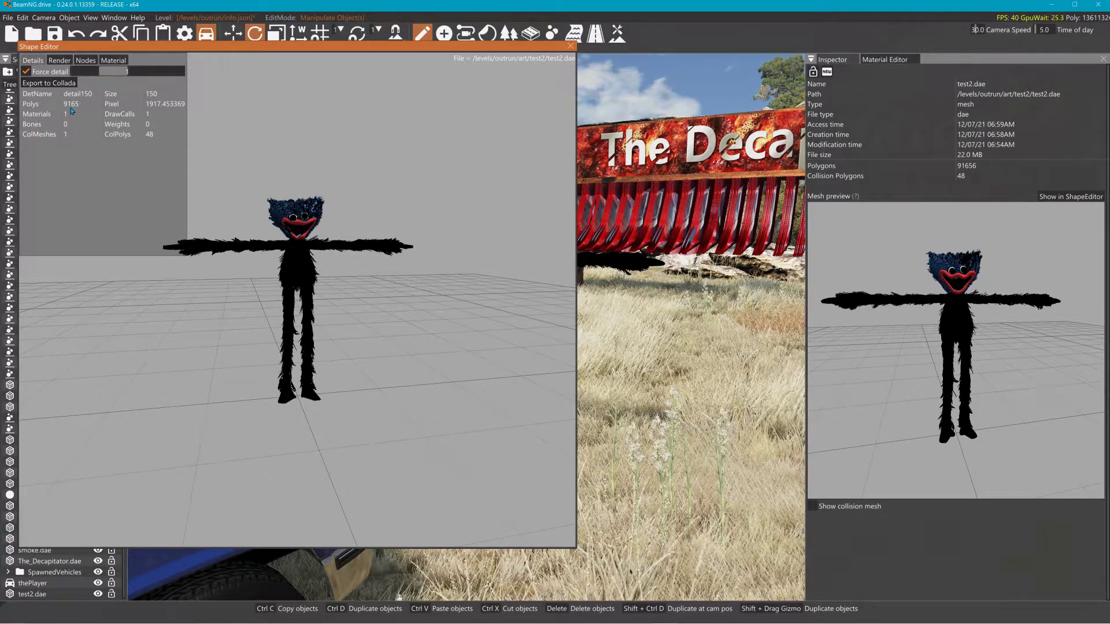
left_click_drag(120, 74, 50, 73)
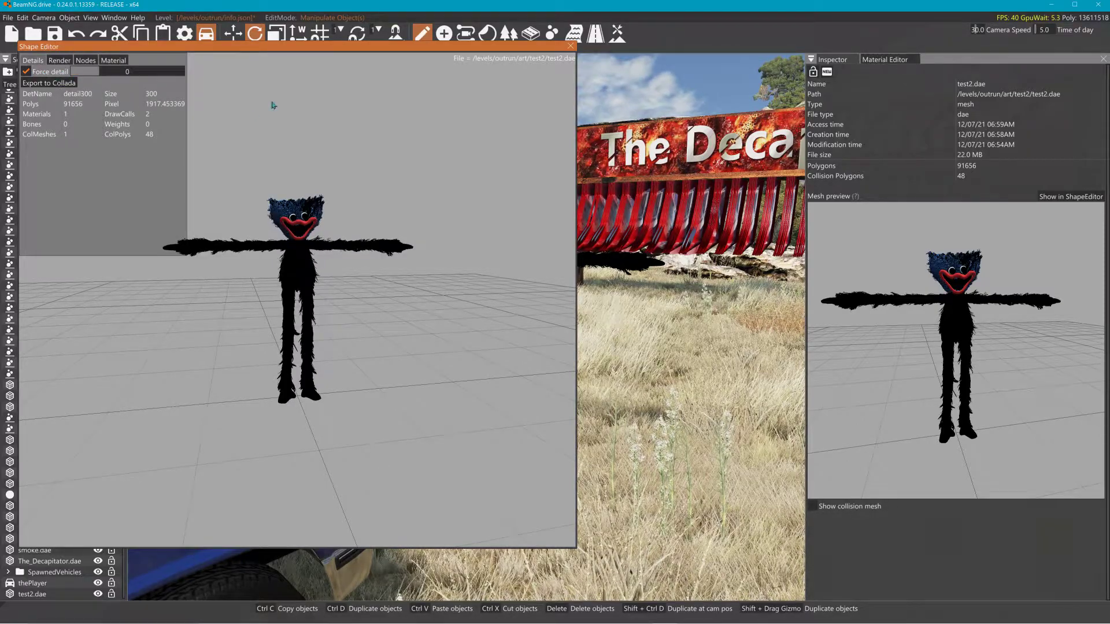
left_click(569, 46)
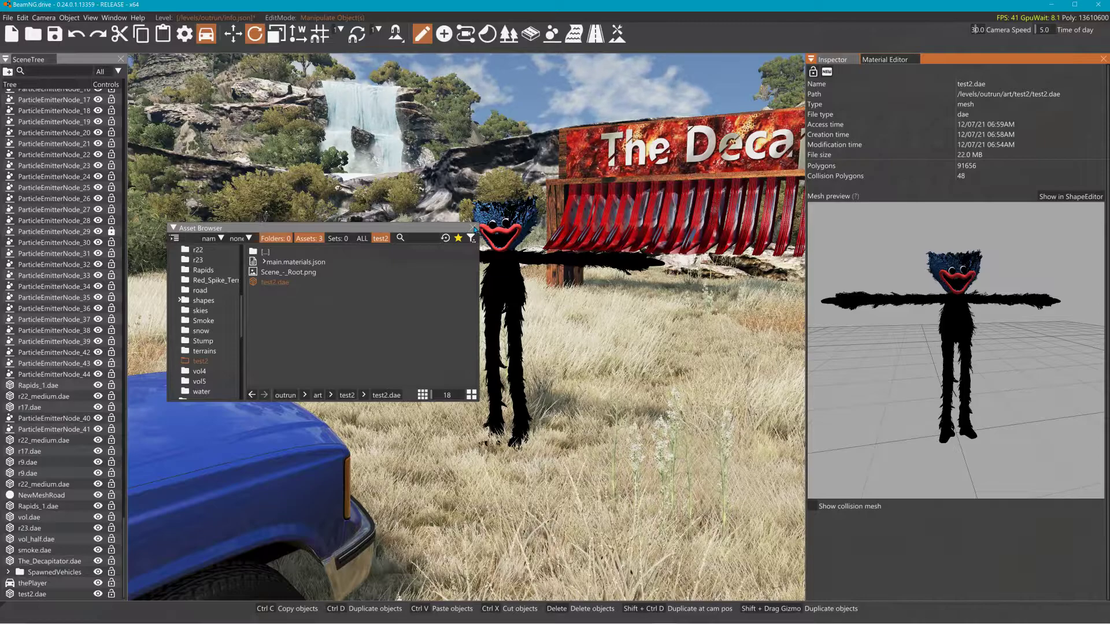